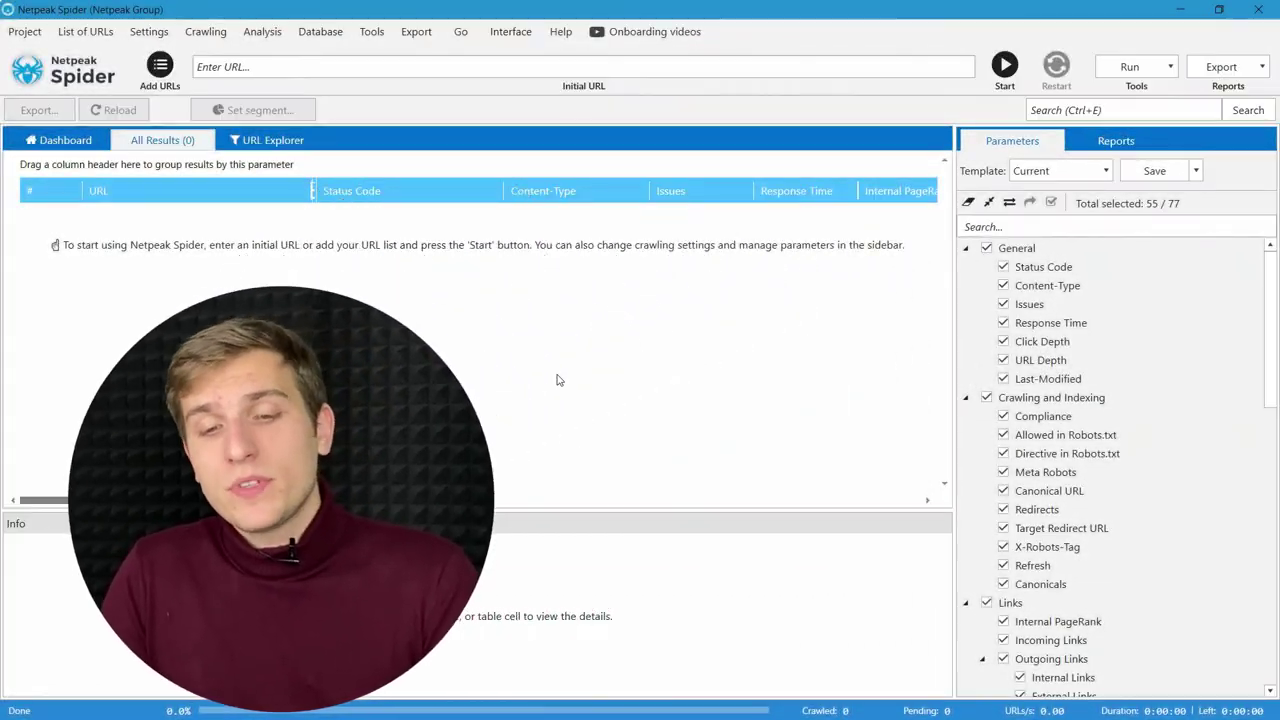
{"action": "left_click", "coordinate": [401, 67]}
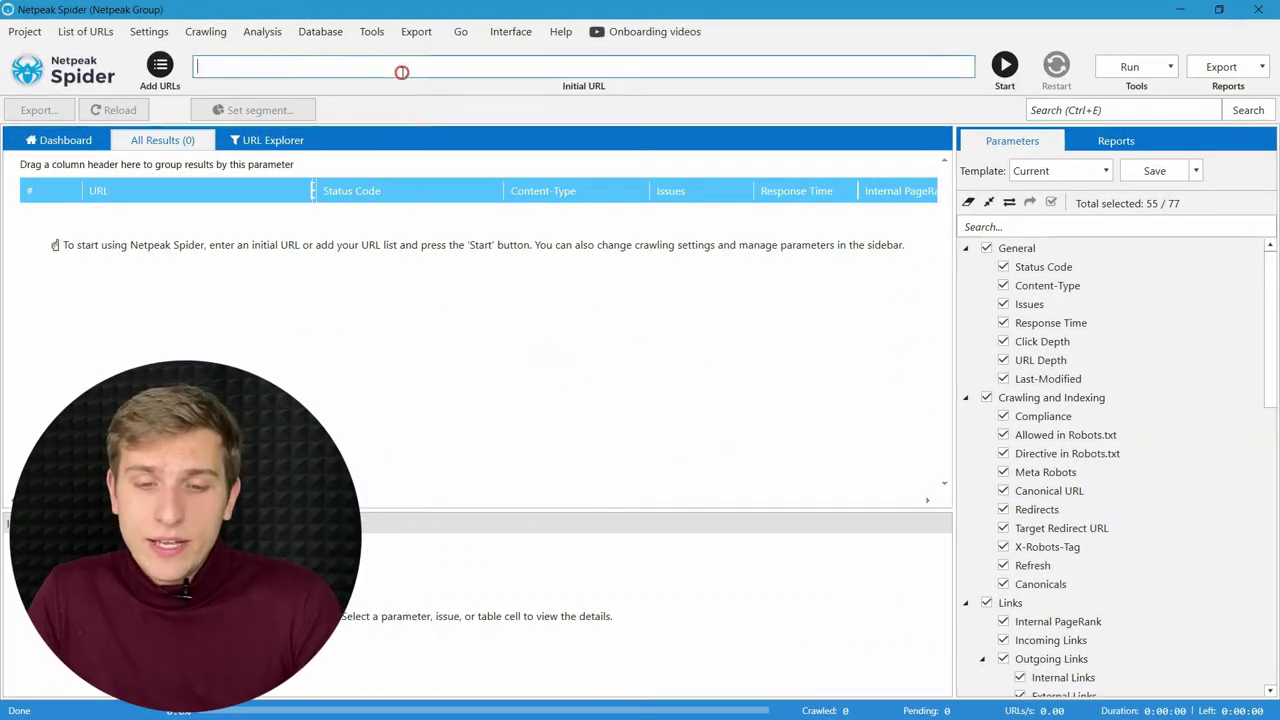
{"action": "type", "text": "https://www.opera.com/"}
{"action": "left_click", "coordinate": [401, 86]}
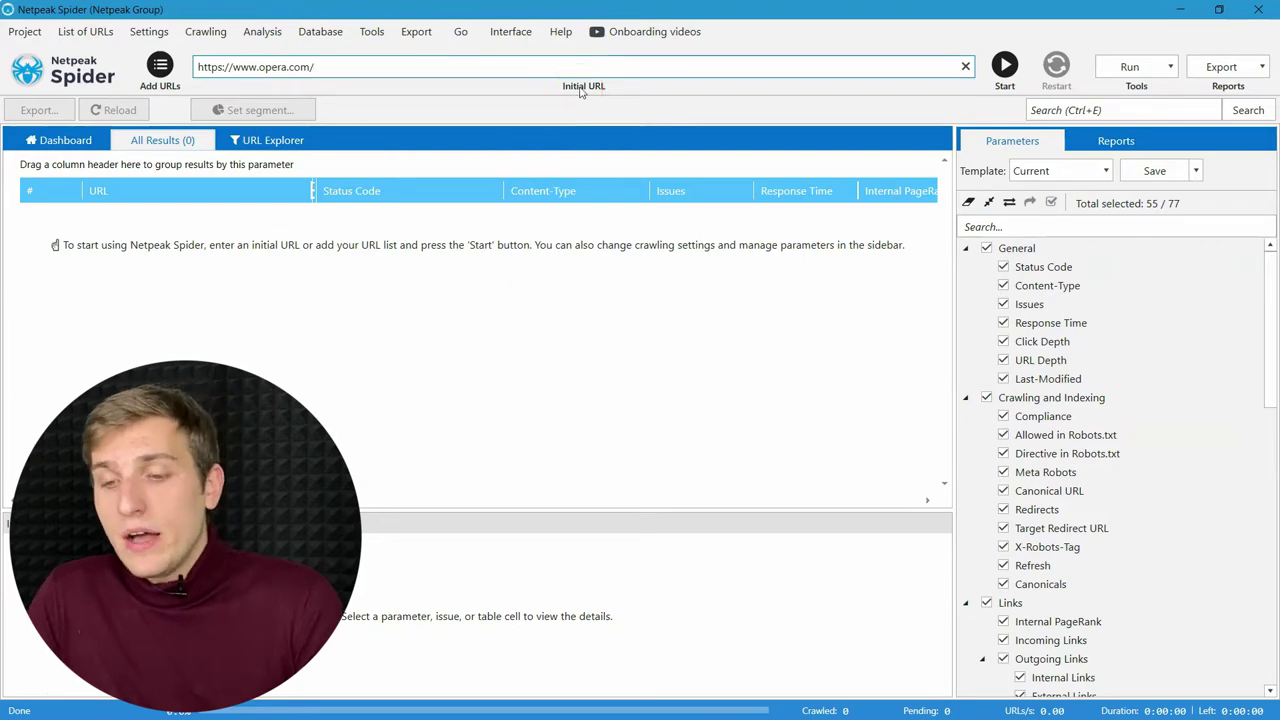
{"action": "left_click", "coordinate": [1003, 74]}
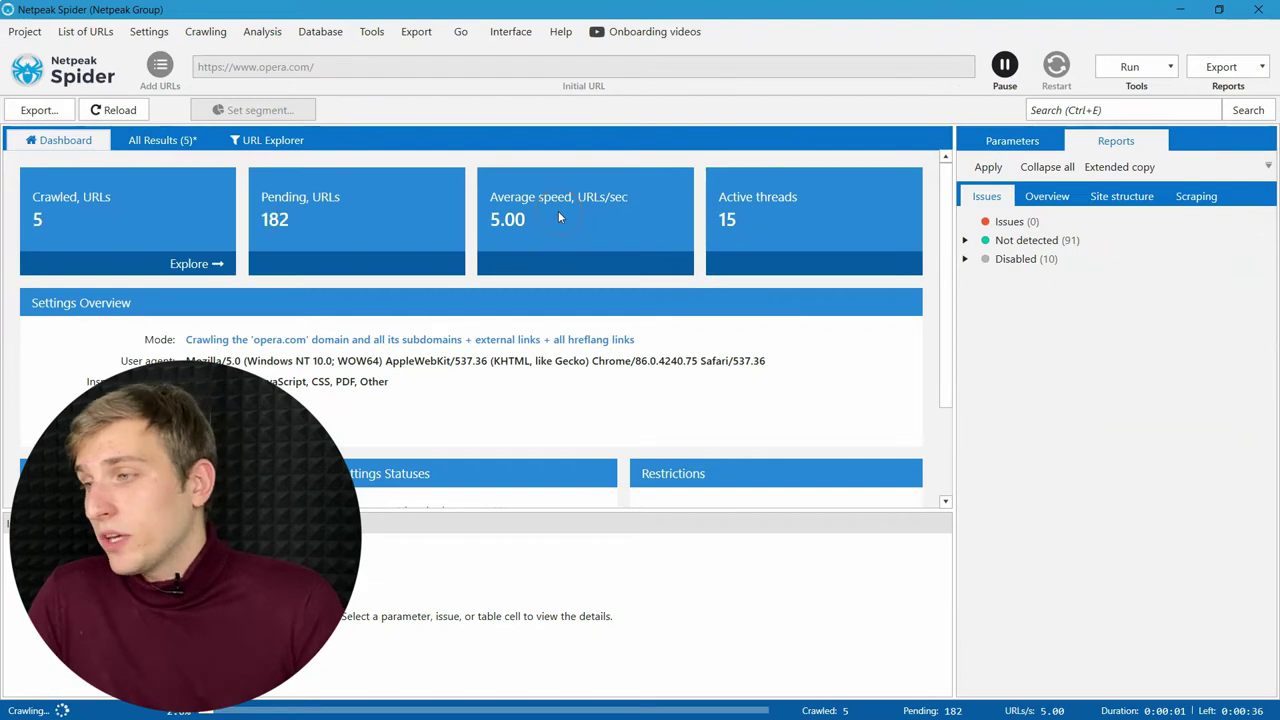
{"action": "left_click", "coordinate": [47, 162]}
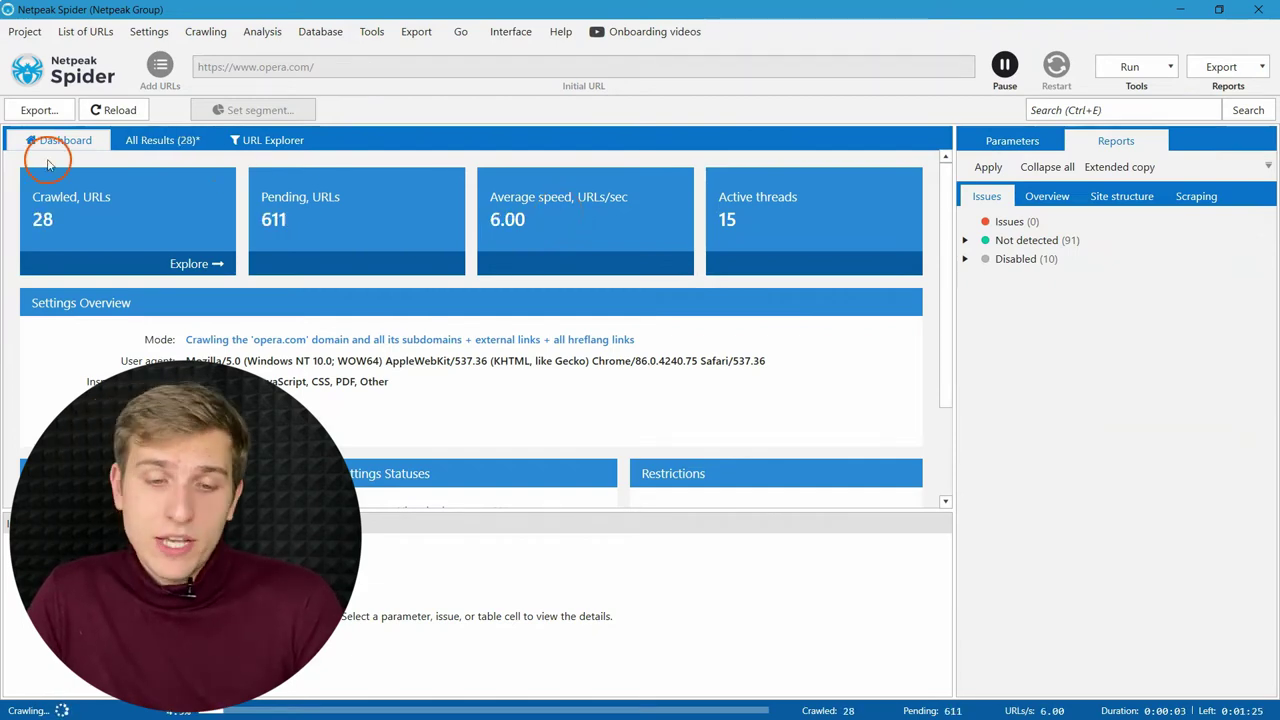
{"action": "left_click", "coordinate": [120, 221]}
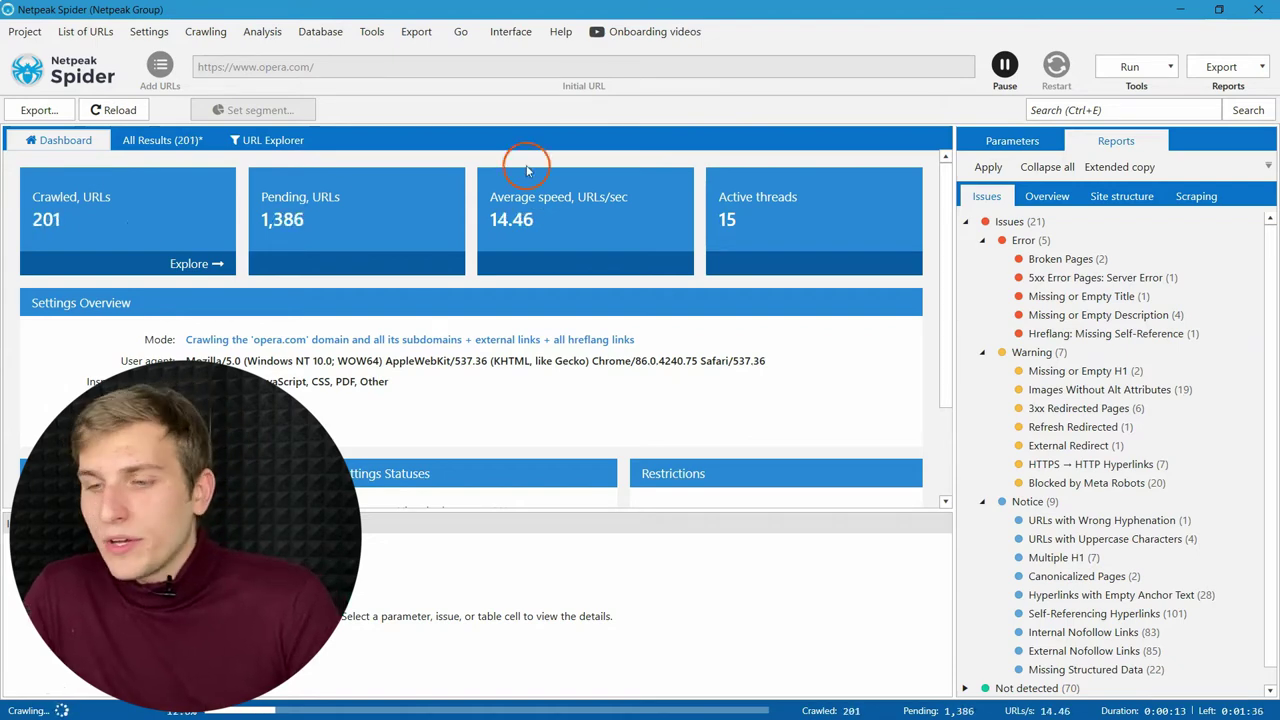
Pause the running crawl, resume it briefly and pause it again
{"action": "left_click", "coordinate": [1008, 62]}
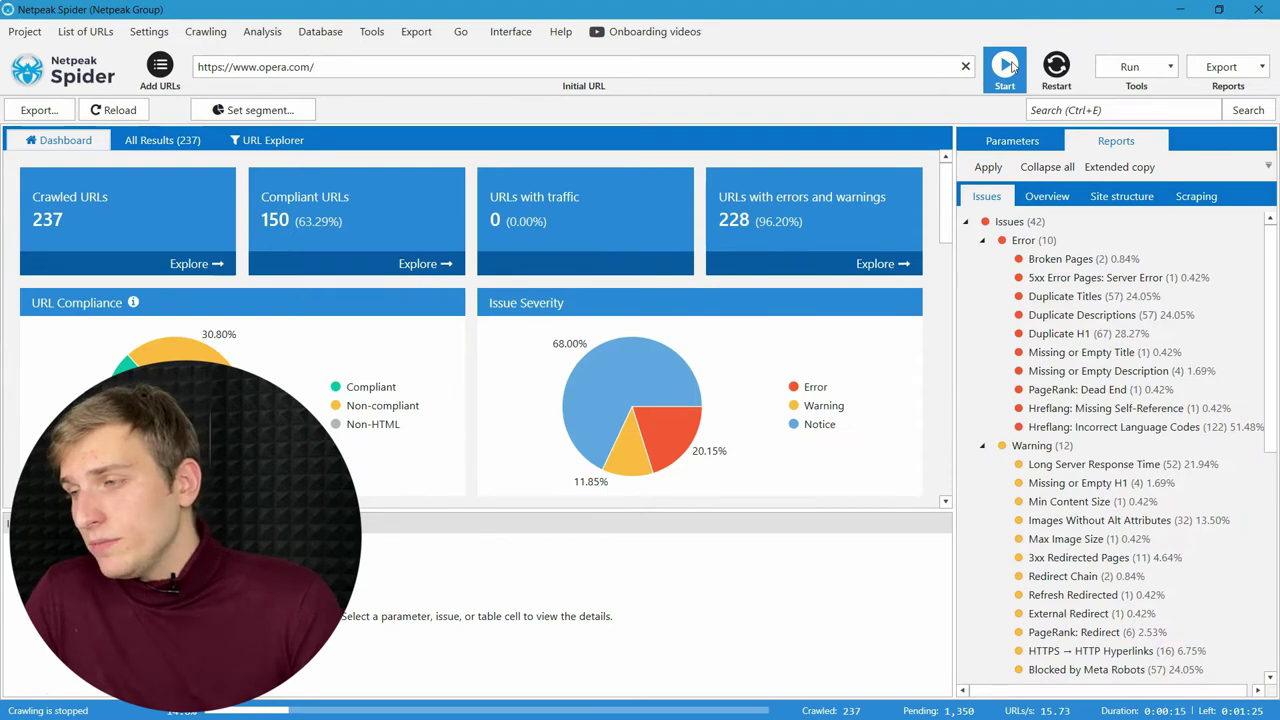
{"action": "left_click", "coordinate": [1006, 64]}
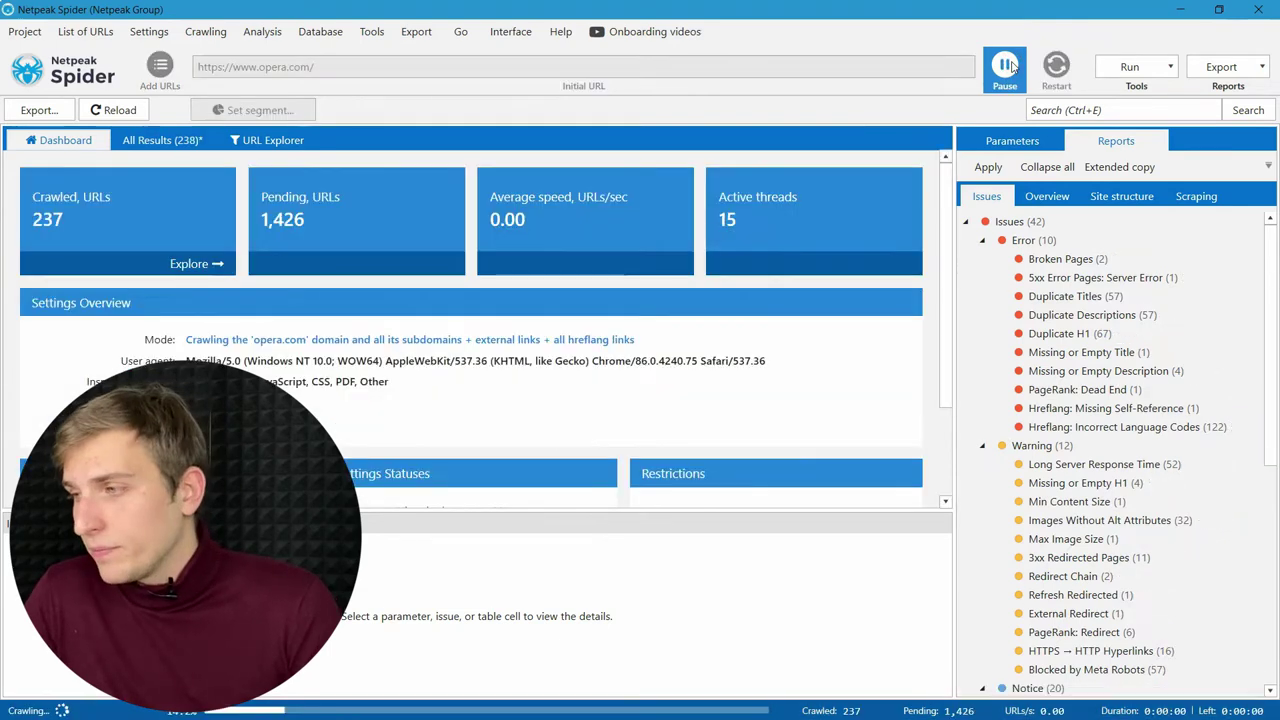
{"action": "left_click", "coordinate": [1006, 64]}
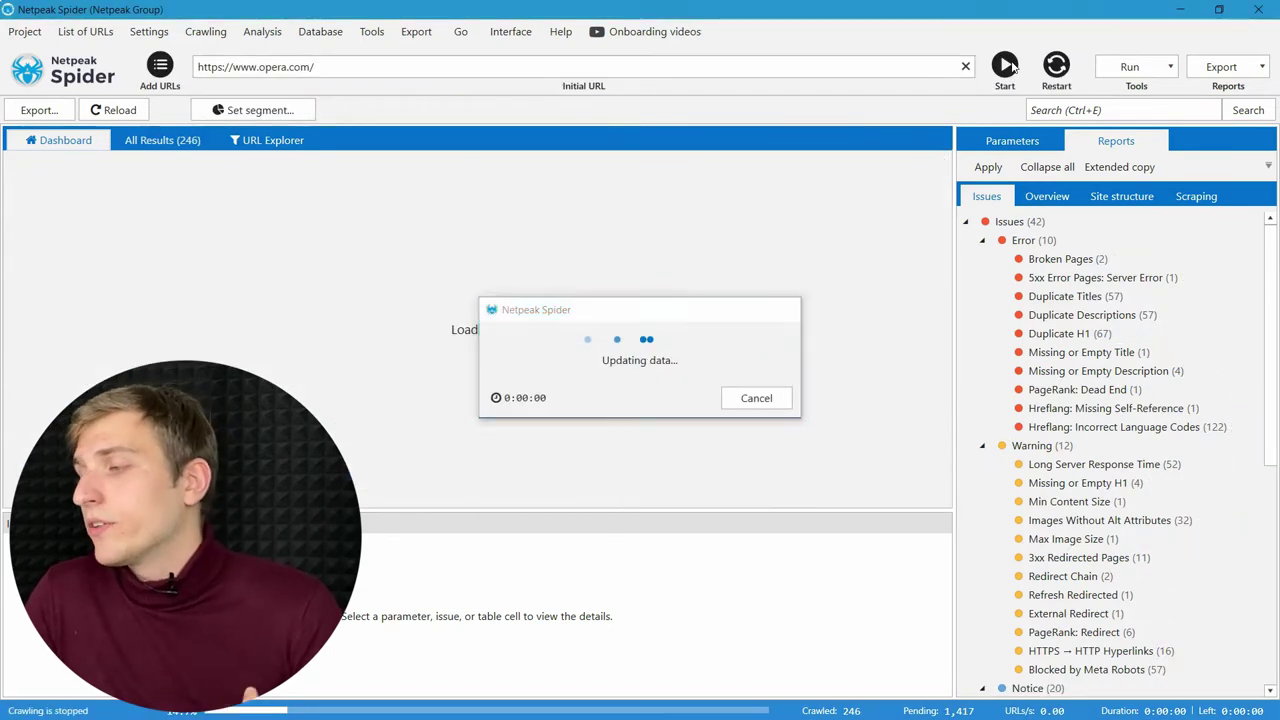
Show the issue reports, expand the Error group to review its issues, and collapse it again
{"action": "left_click", "coordinate": [1056, 66]}
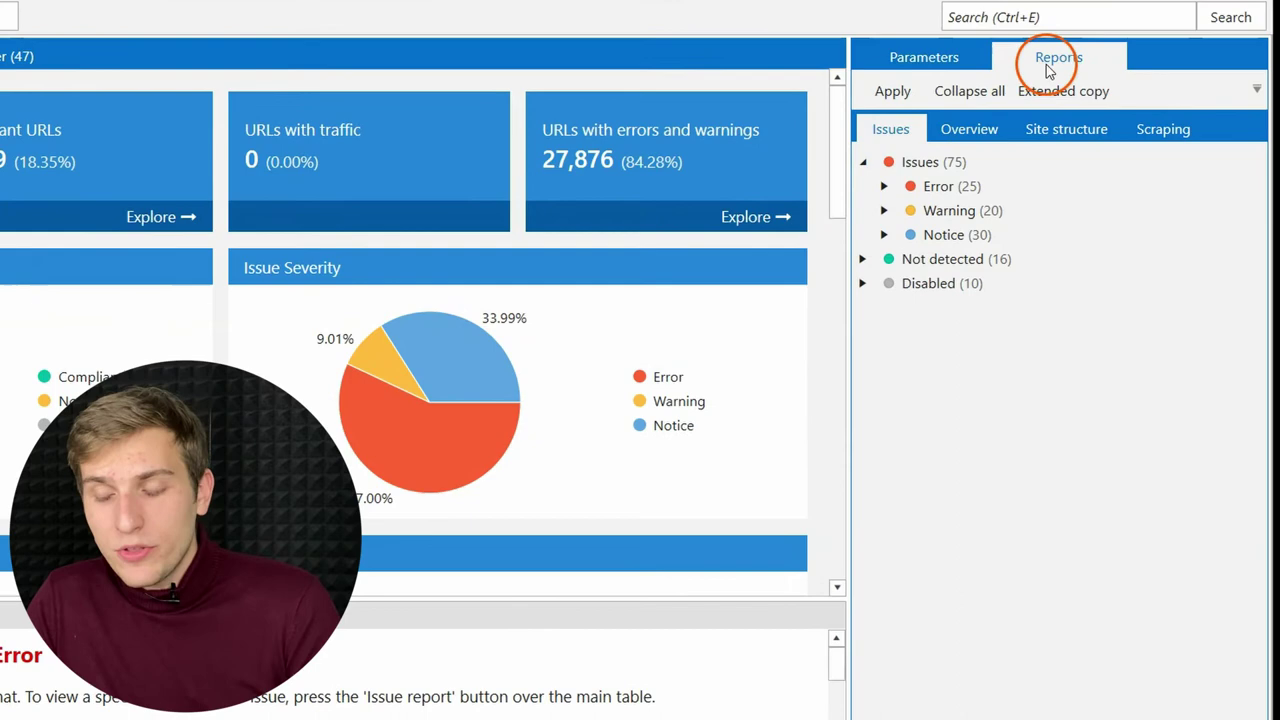
{"action": "left_click", "coordinate": [876, 209]}
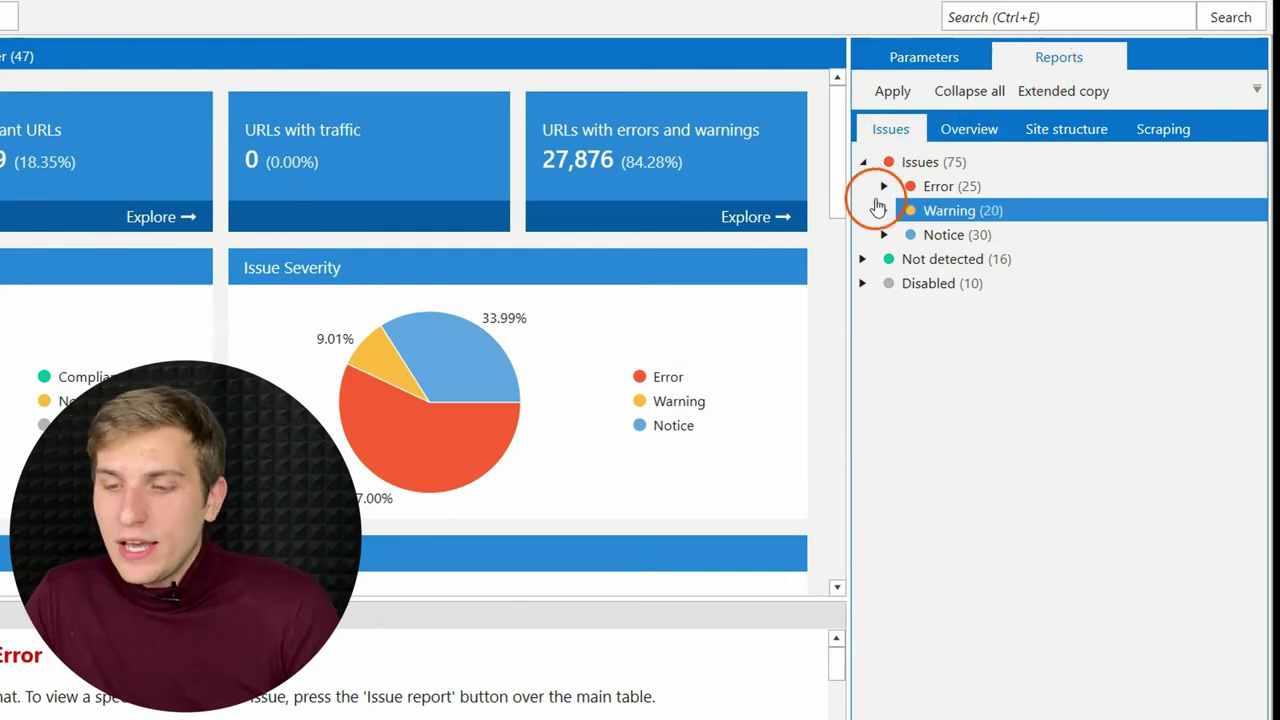
{"action": "left_click", "coordinate": [880, 190]}
{"action": "left_click", "coordinate": [883, 187]}
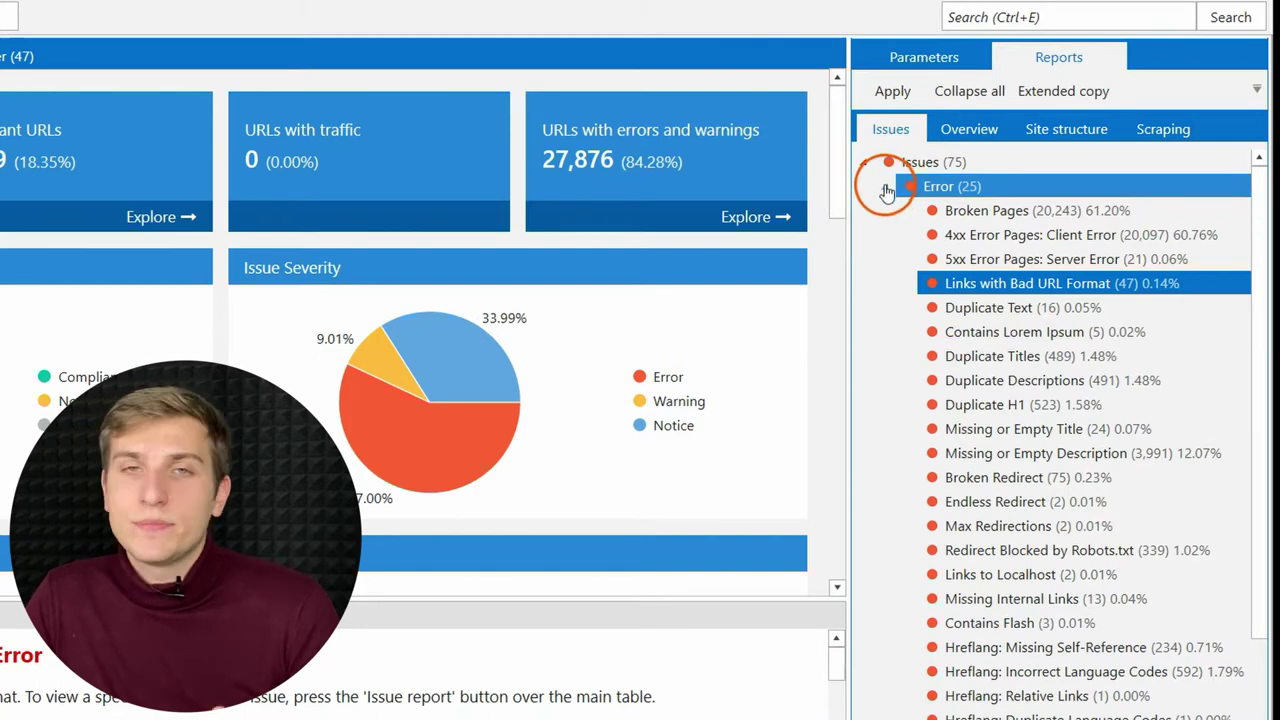
{"action": "left_click", "coordinate": [884, 189]}
Expand the Warning group in the issue reports to review its issues, and collapse it again
{"action": "left_click", "coordinate": [886, 210]}
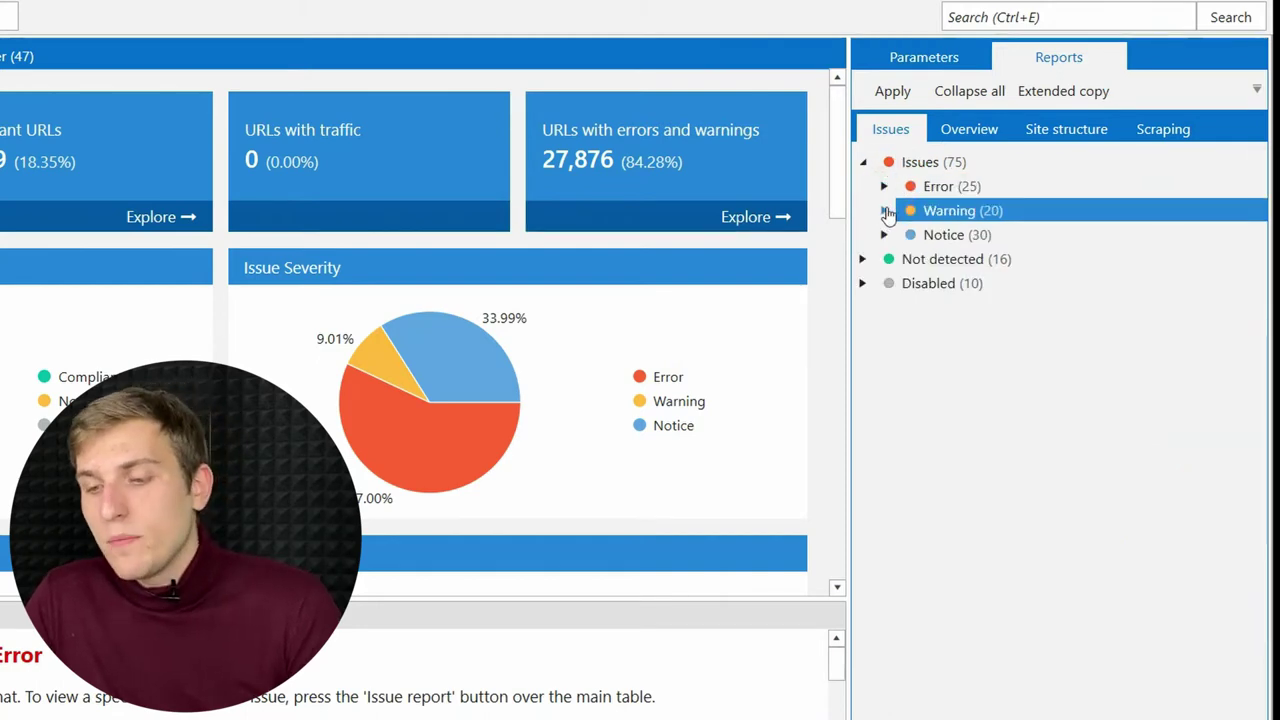
{"action": "left_click", "coordinate": [888, 211]}
{"action": "left_click", "coordinate": [892, 257]}
{"action": "left_click", "coordinate": [880, 186]}
{"action": "left_click", "coordinate": [880, 212]}
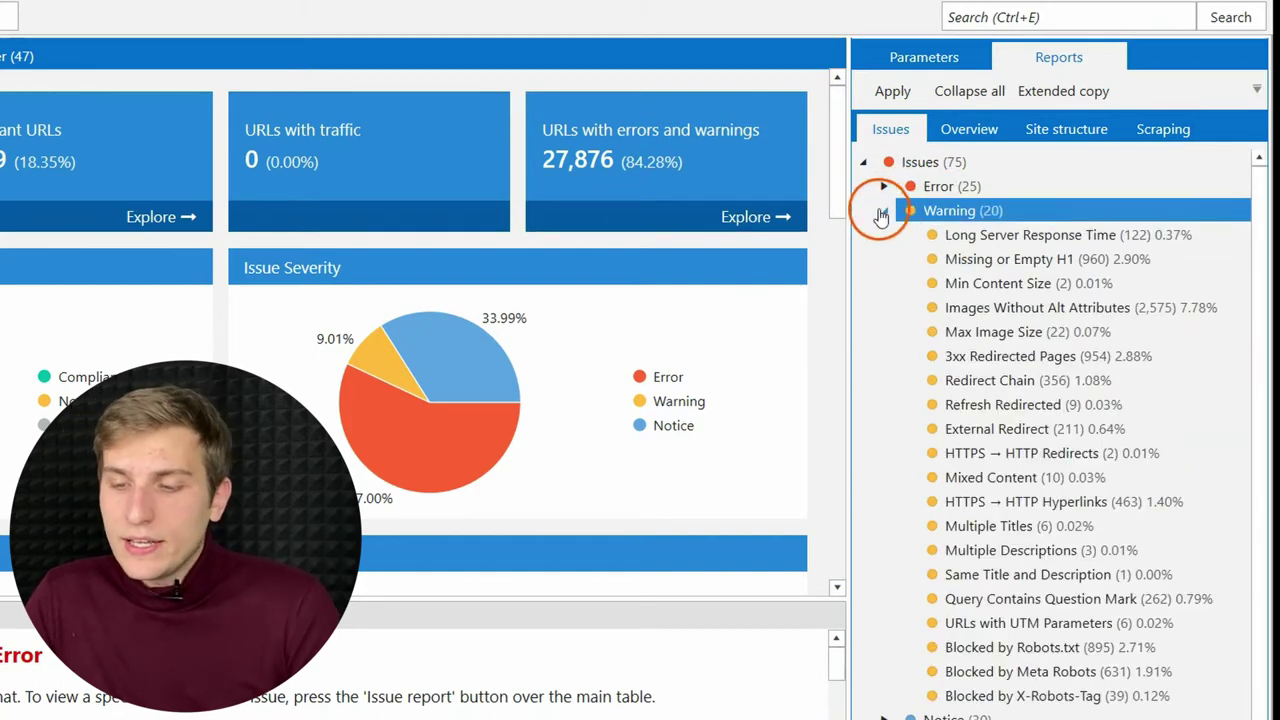
{"action": "left_click", "coordinate": [879, 210]}
Expand the Notice group and show the URLs with the issue Emojis or Special Characters in Description
{"action": "left_click", "coordinate": [881, 238]}
{"action": "left_click", "coordinate": [883, 236]}
{"action": "left_click", "coordinate": [965, 282]}
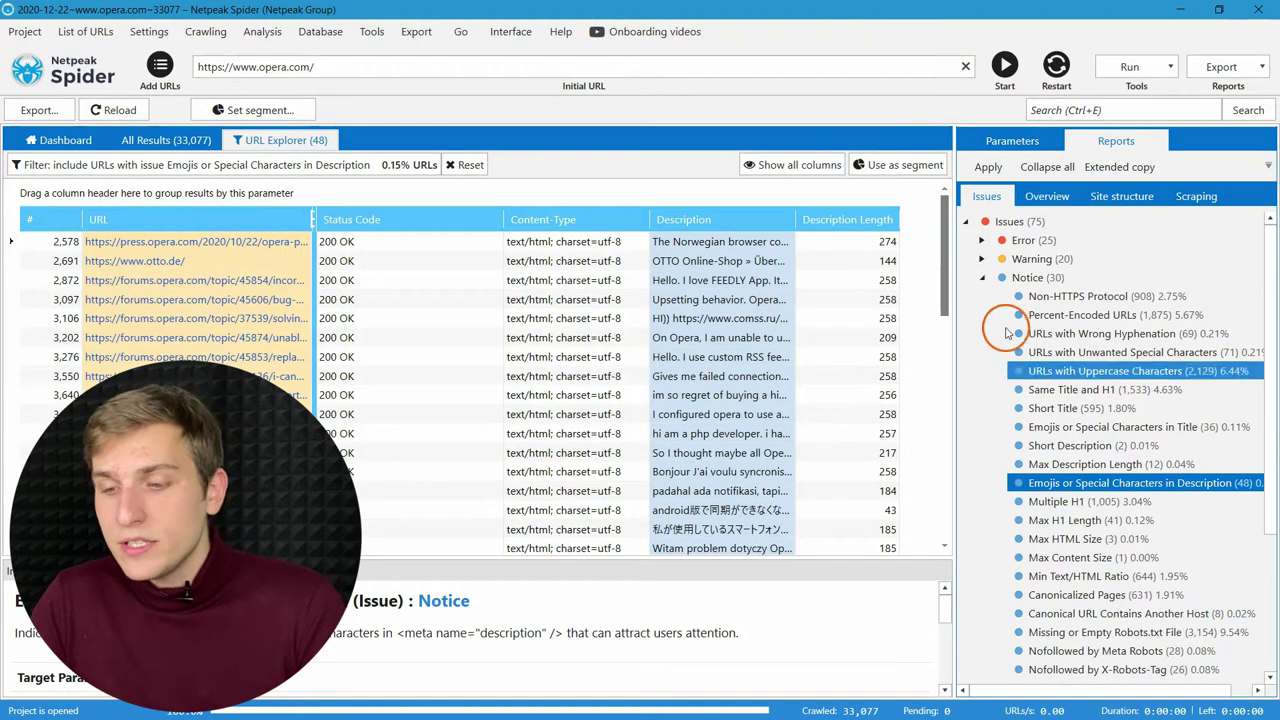
Expand the Error group and filter the results to URLs with the issue 4xx Error Pages: Client Error
{"action": "left_click", "coordinate": [970, 249]}
{"action": "left_click", "coordinate": [980, 243]}
{"action": "left_click", "coordinate": [1060, 278]}
{"action": "left_click", "coordinate": [1075, 297]}
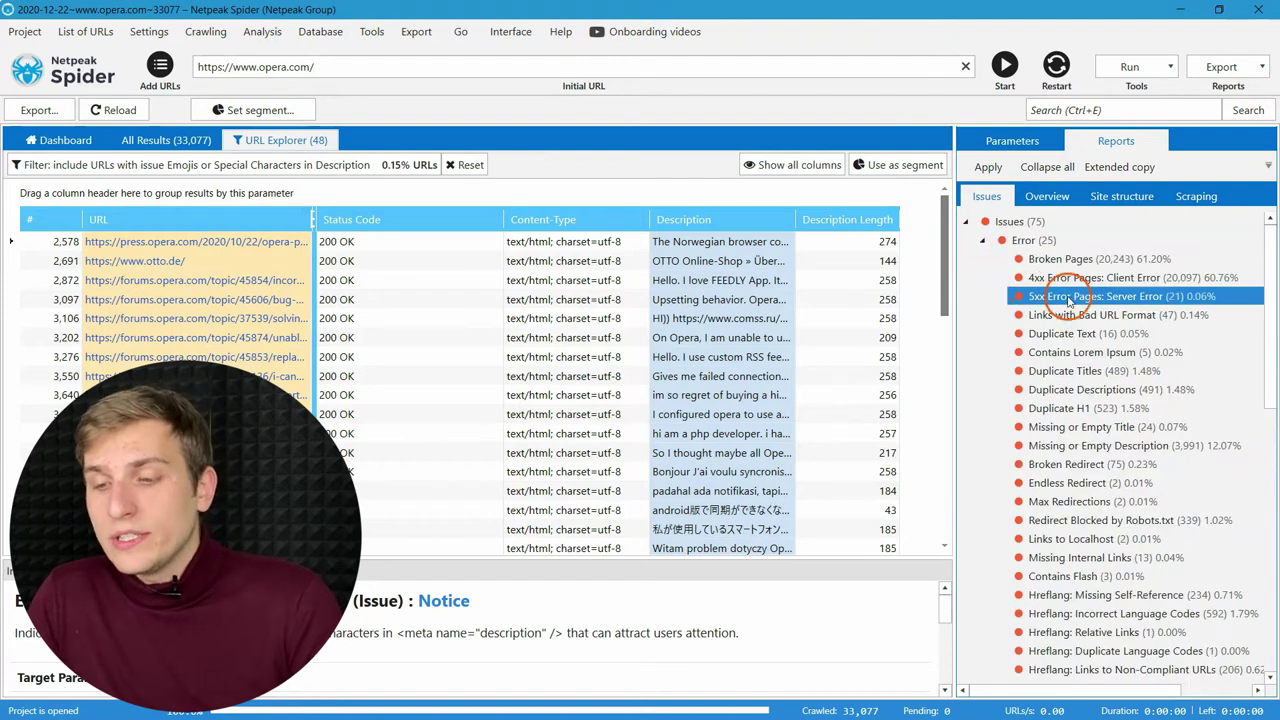
{"action": "left_click", "coordinate": [1080, 280]}
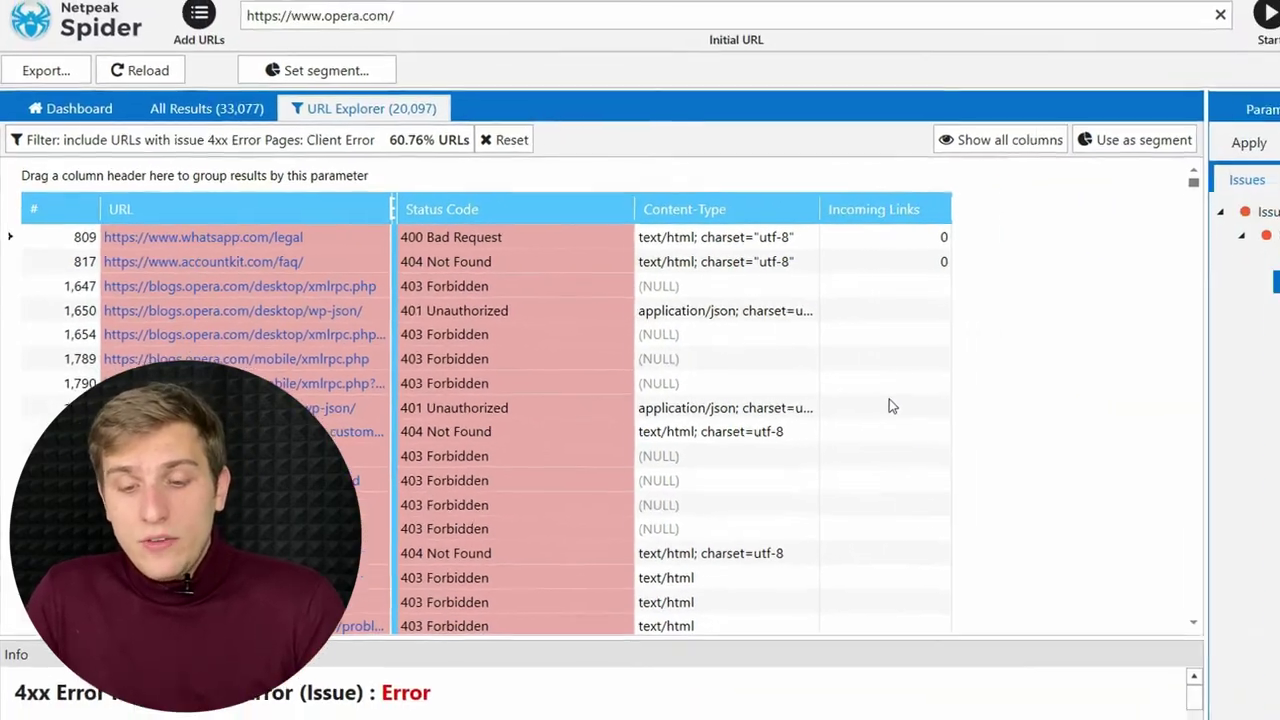
Enlarge the Info area to read the 4xx issue's threat and fix advice, and inspect the filtered URLs in the results table
{"action": "left_click", "coordinate": [1003, 711]}
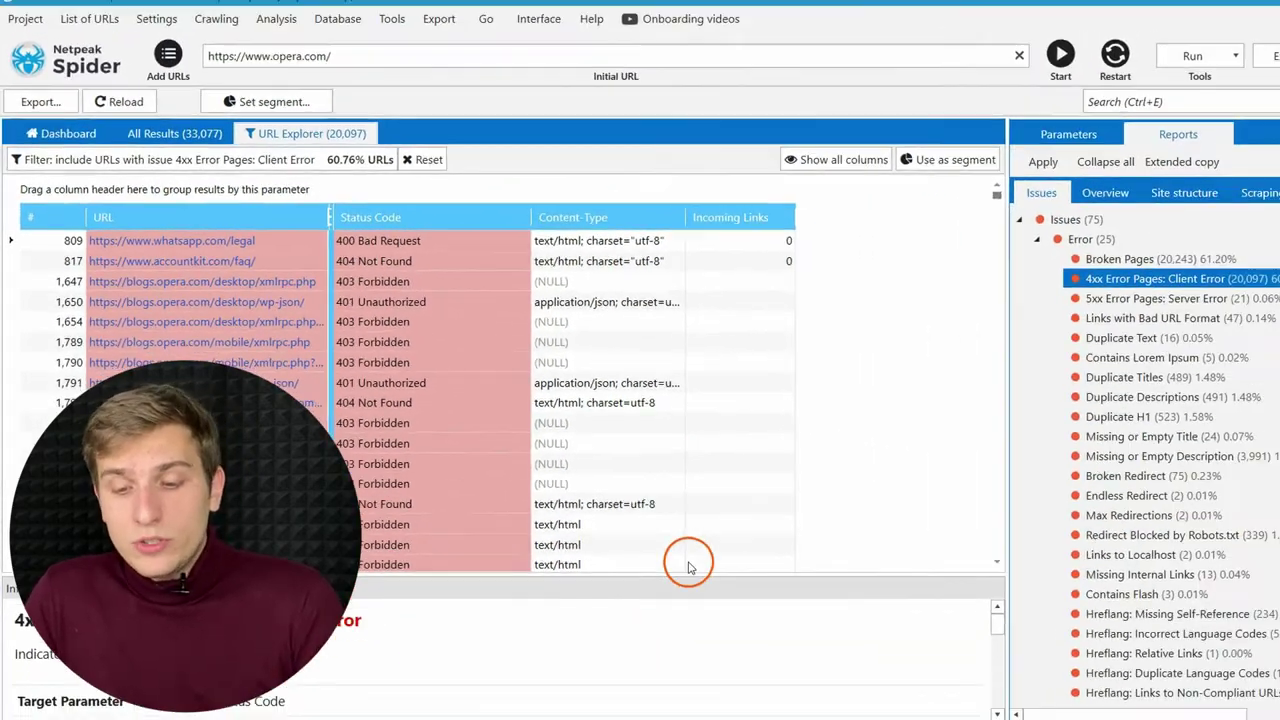
{"action": "left_click_drag", "start_coordinate": [686, 572], "coordinate": [760, 268]}
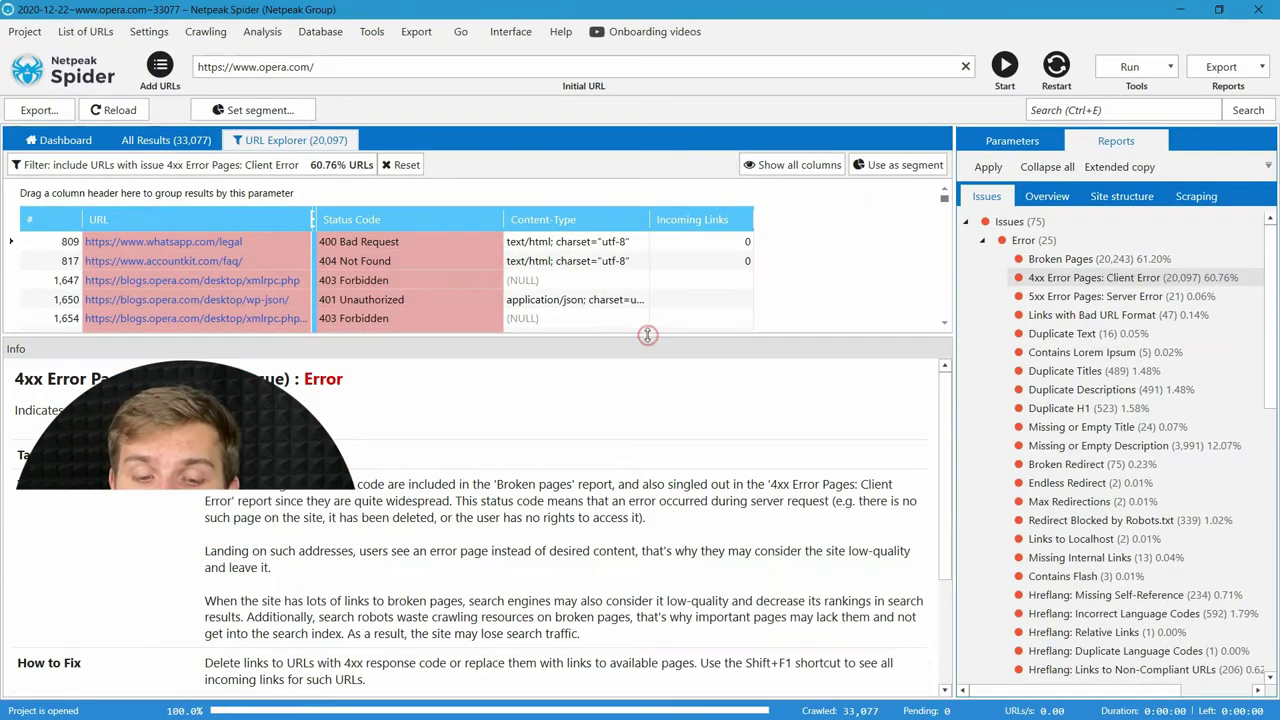
{"action": "left_click", "coordinate": [1045, 280]}
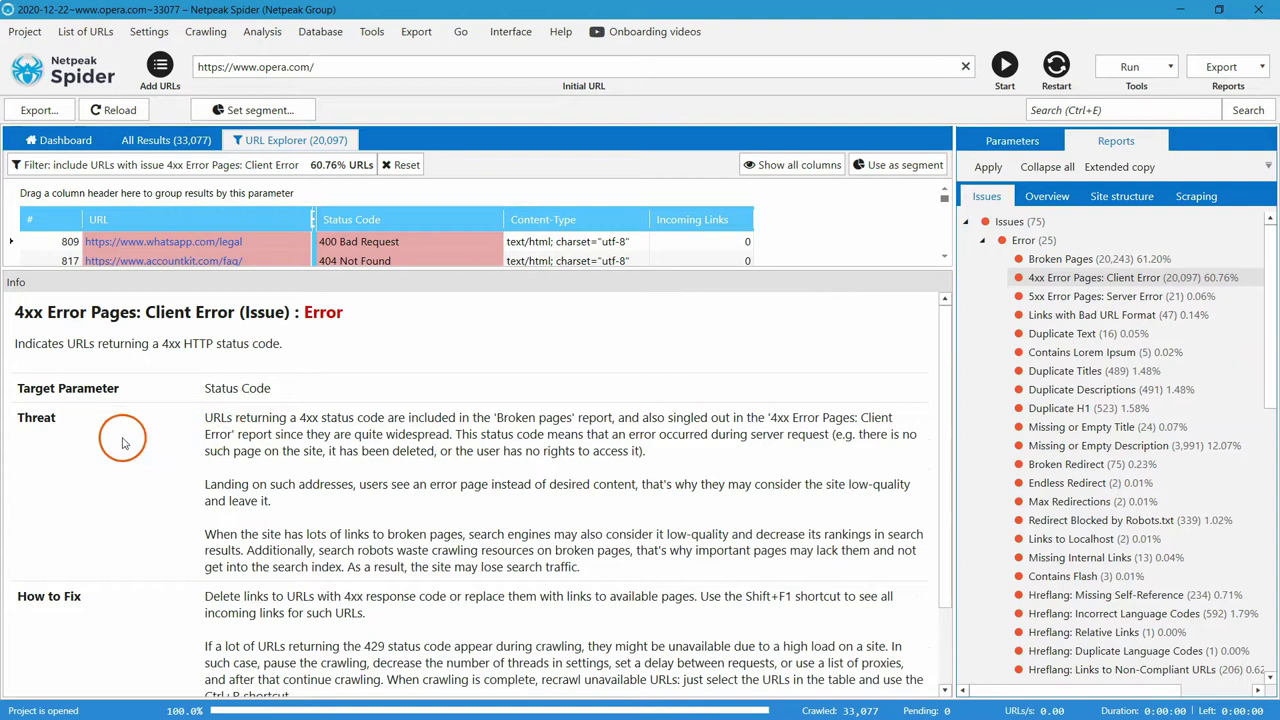
{"action": "scroll", "coordinate": [143, 541], "scroll_direction": "down", "scroll_amount": 2}
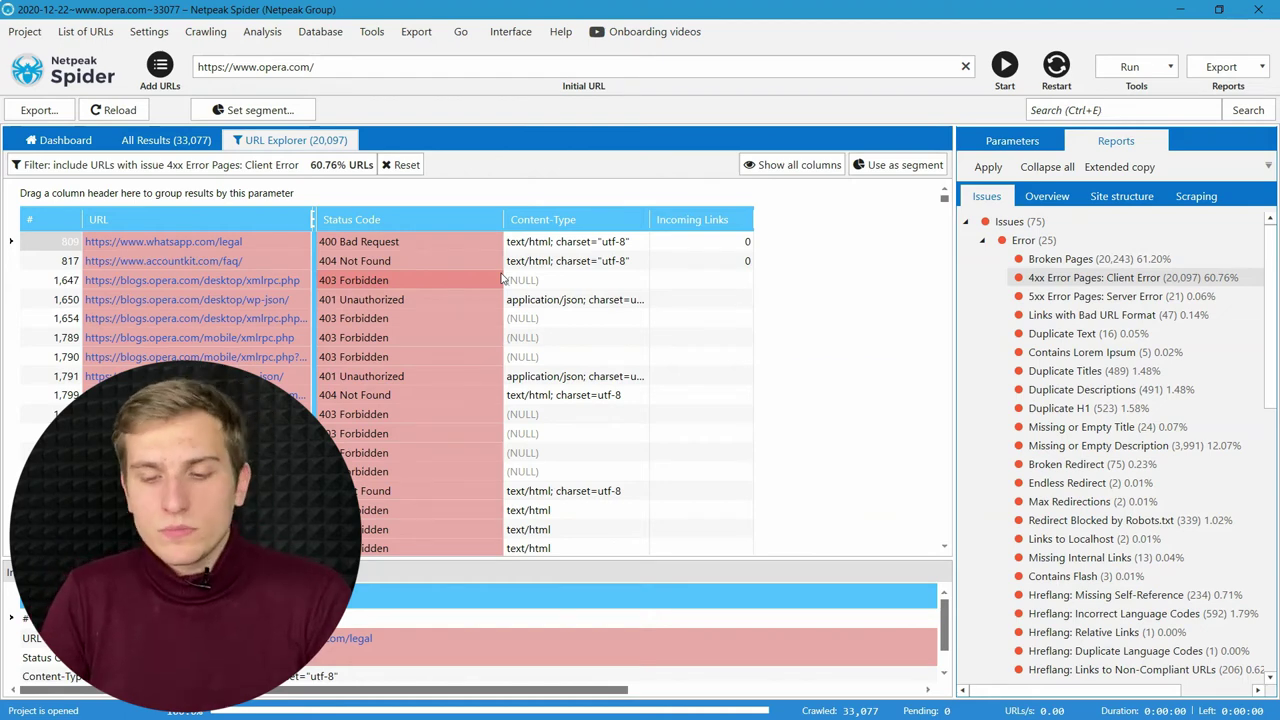
{"action": "left_click", "coordinate": [489, 245]}
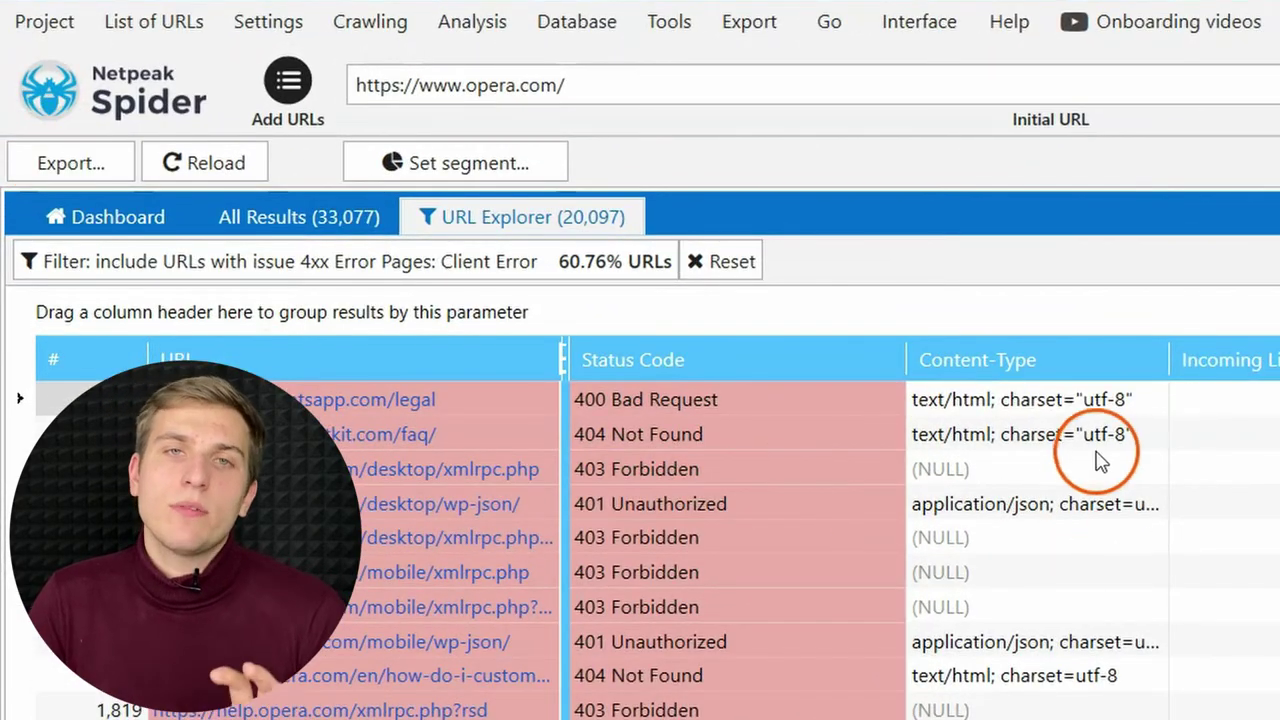
{"action": "left_click", "coordinate": [940, 500]}
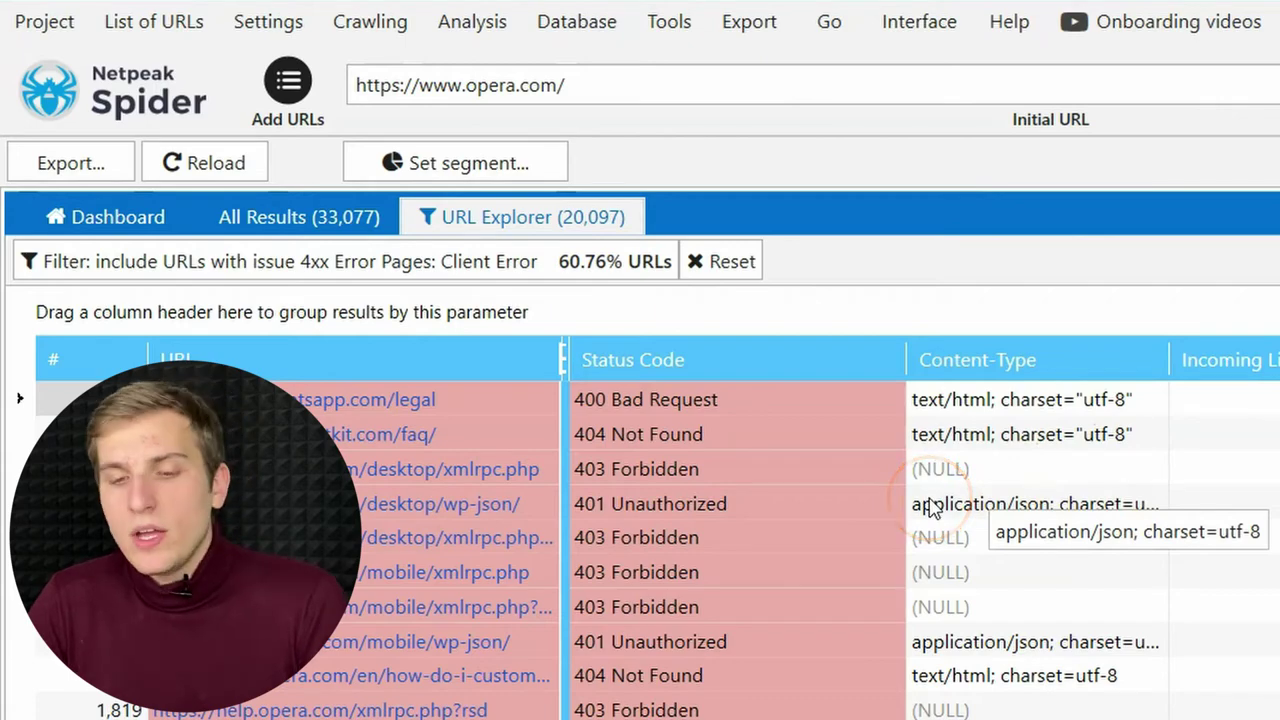
Display the available report exports and browse the special issue reports and XL reports from database
{"action": "left_click", "coordinate": [749, 22]}
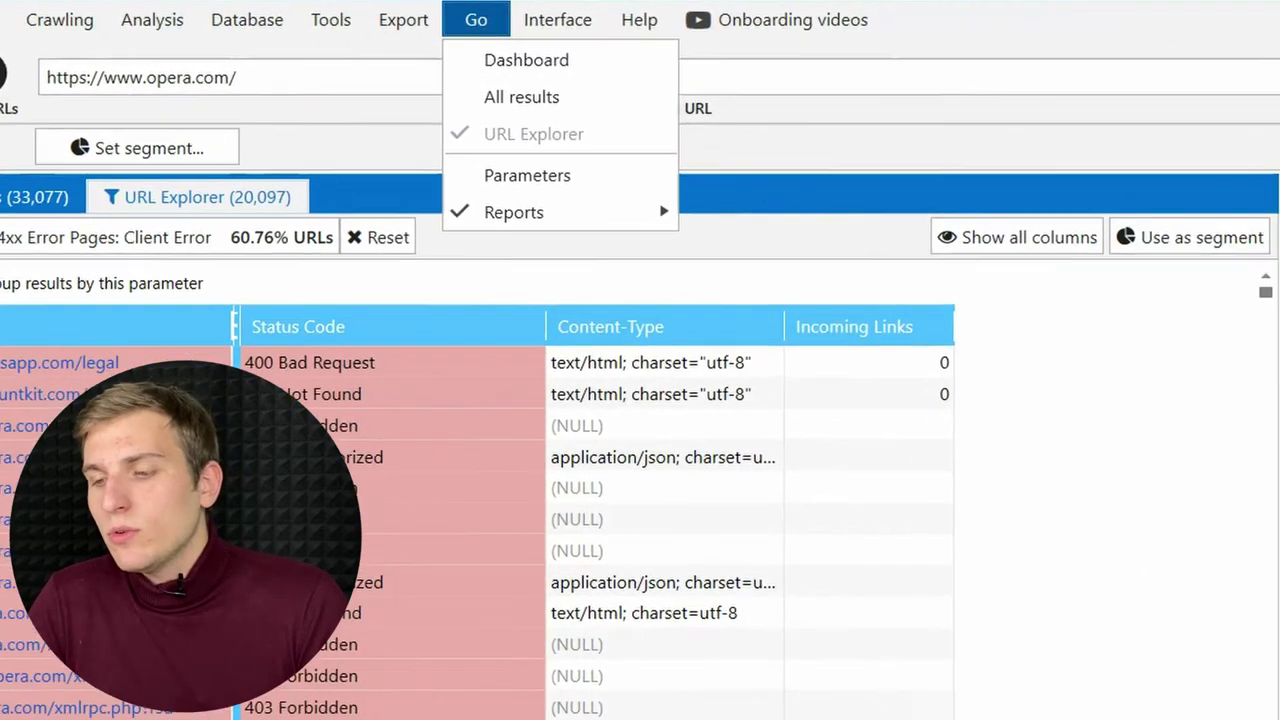
{"action": "left_click", "coordinate": [1279, 98]}
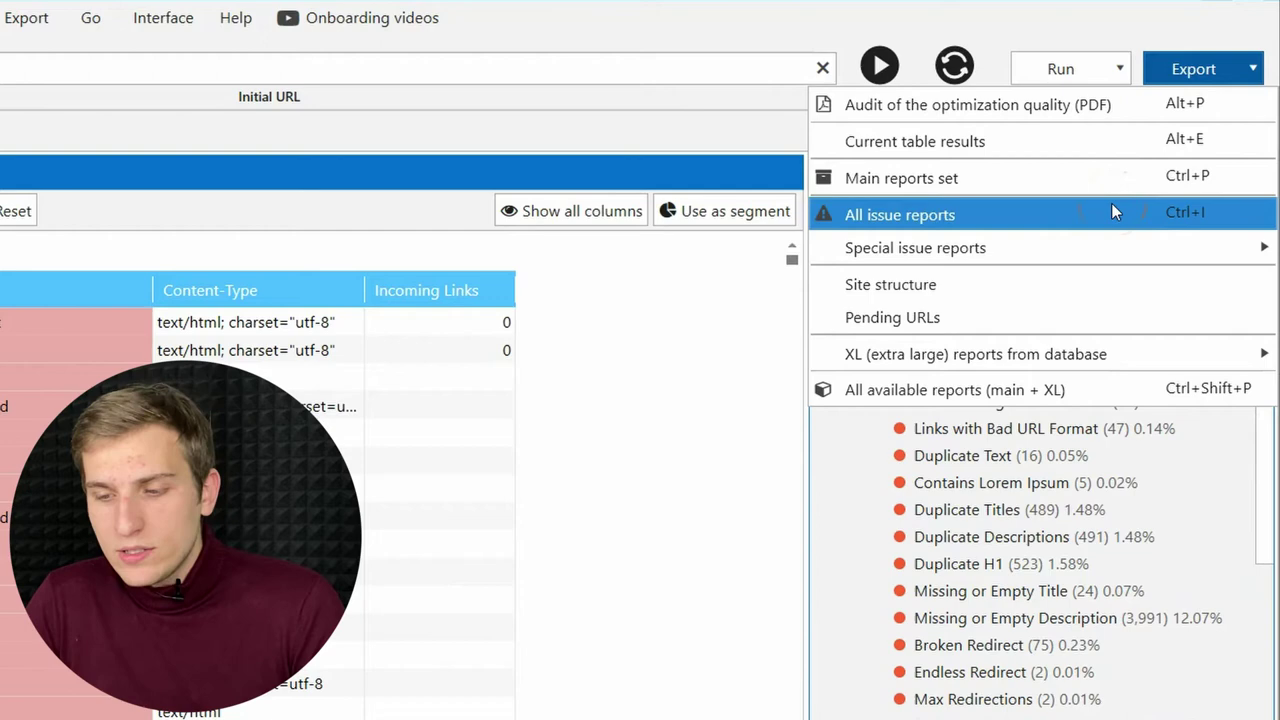
{"action": "left_click", "coordinate": [1111, 241]}
{"action": "mouse_move", "coordinate": [1040, 354]}
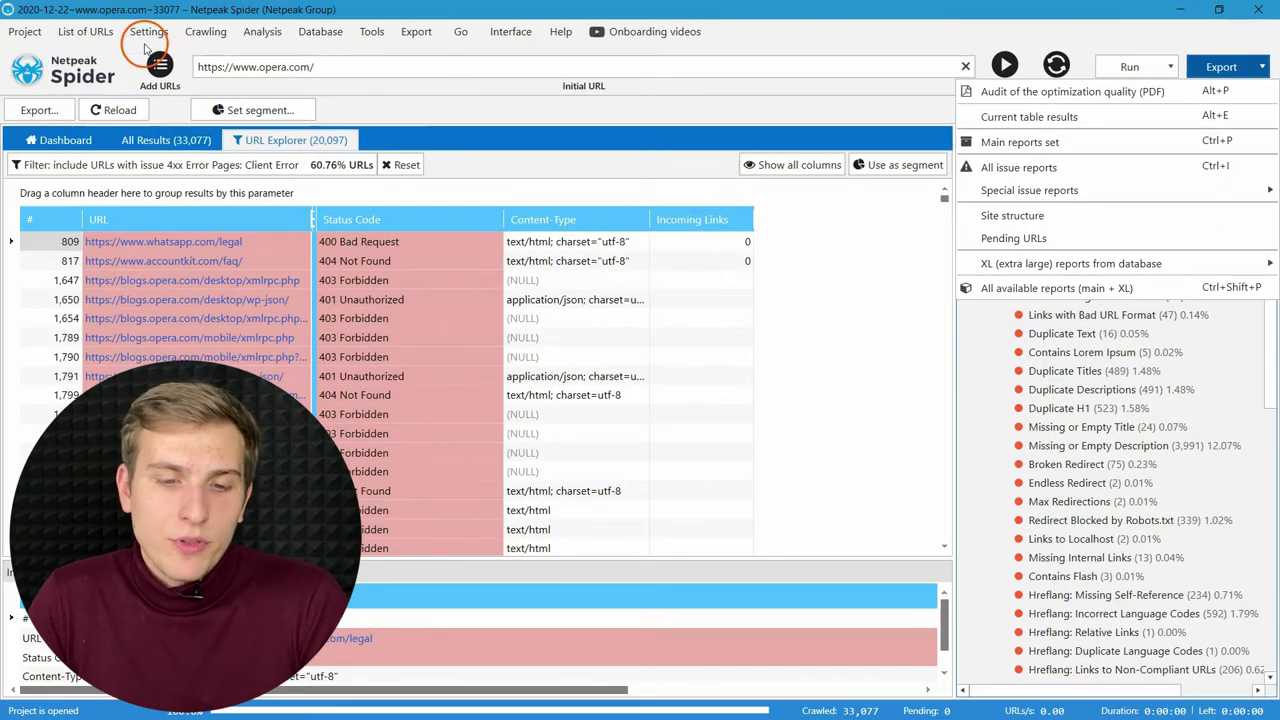
Open the Export settings and review the Google Sheets file format and Google account options
{"action": "left_click", "coordinate": [147, 32]}
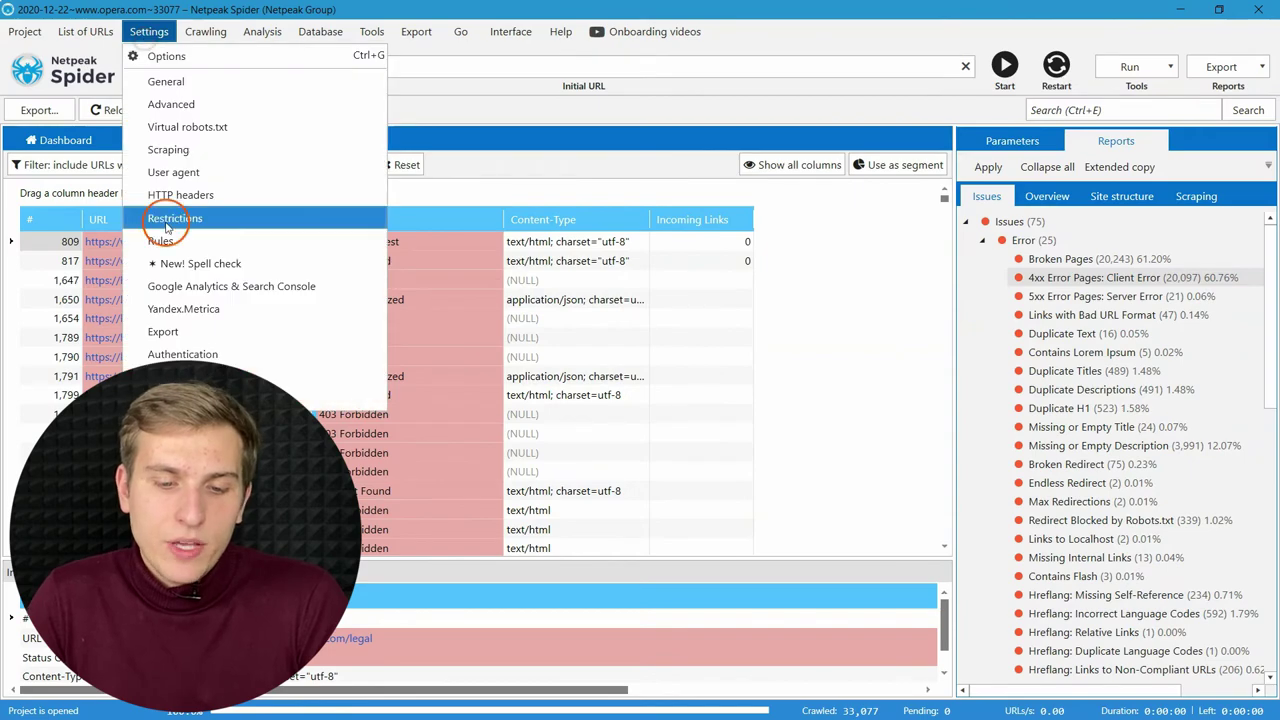
{"action": "left_click", "coordinate": [163, 331]}
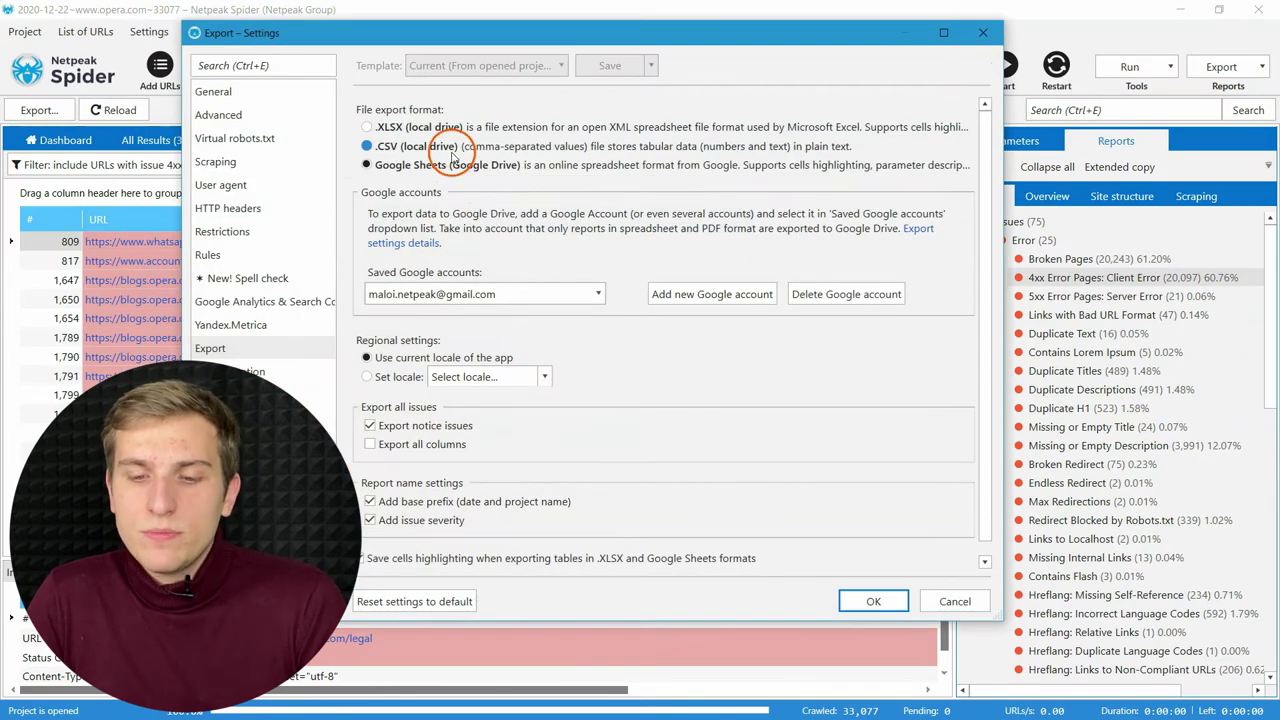
{"action": "left_click", "coordinate": [676, 308]}
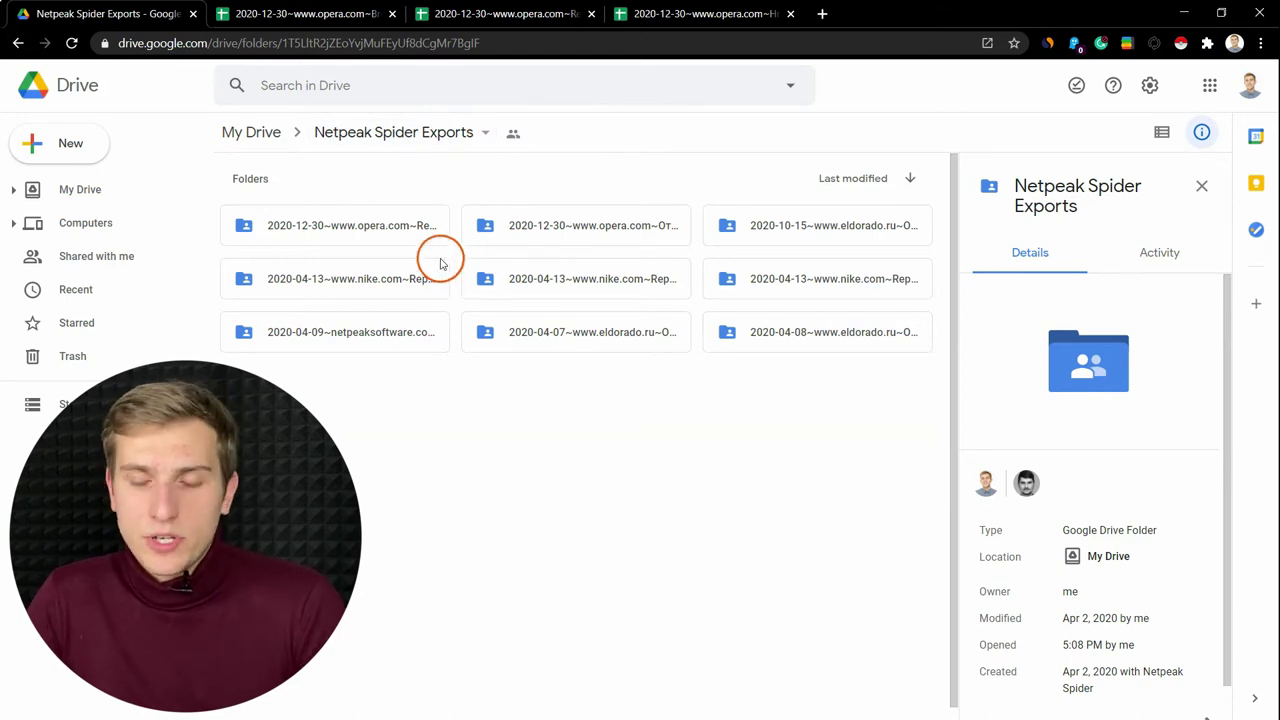
{"action": "double_click", "coordinate": [395, 232]}
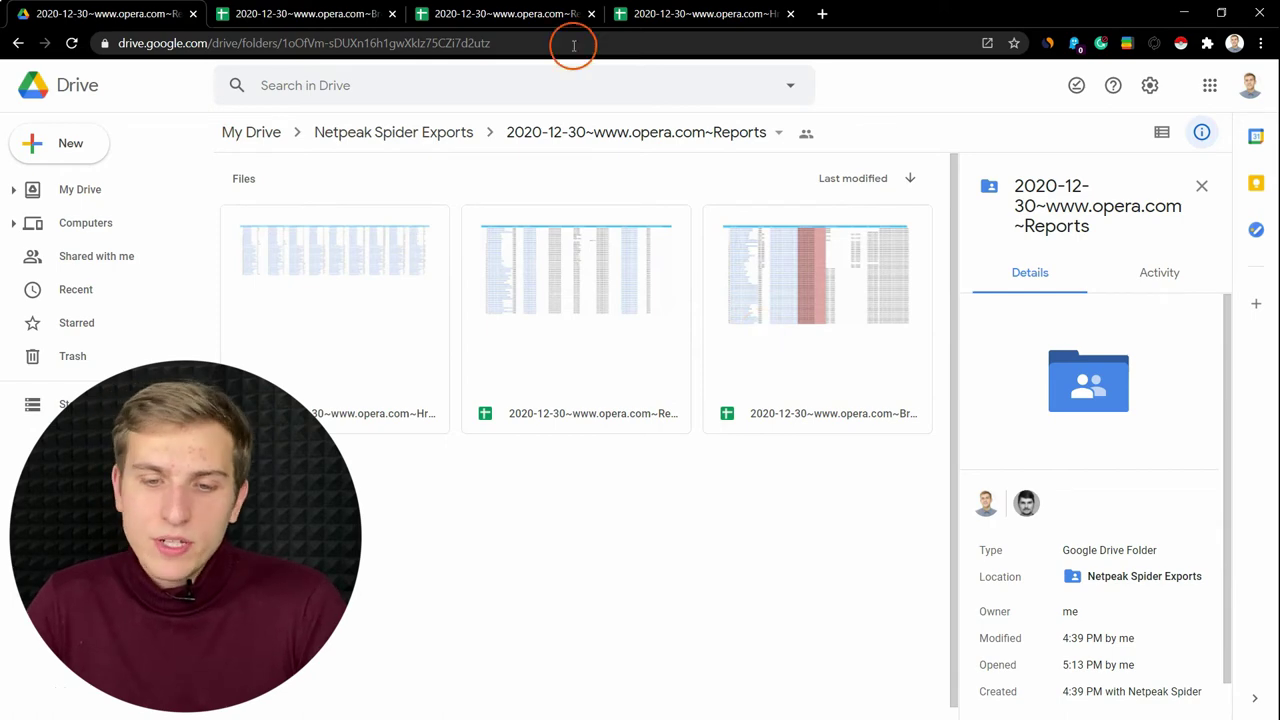
{"action": "left_click", "coordinate": [315, 13]}
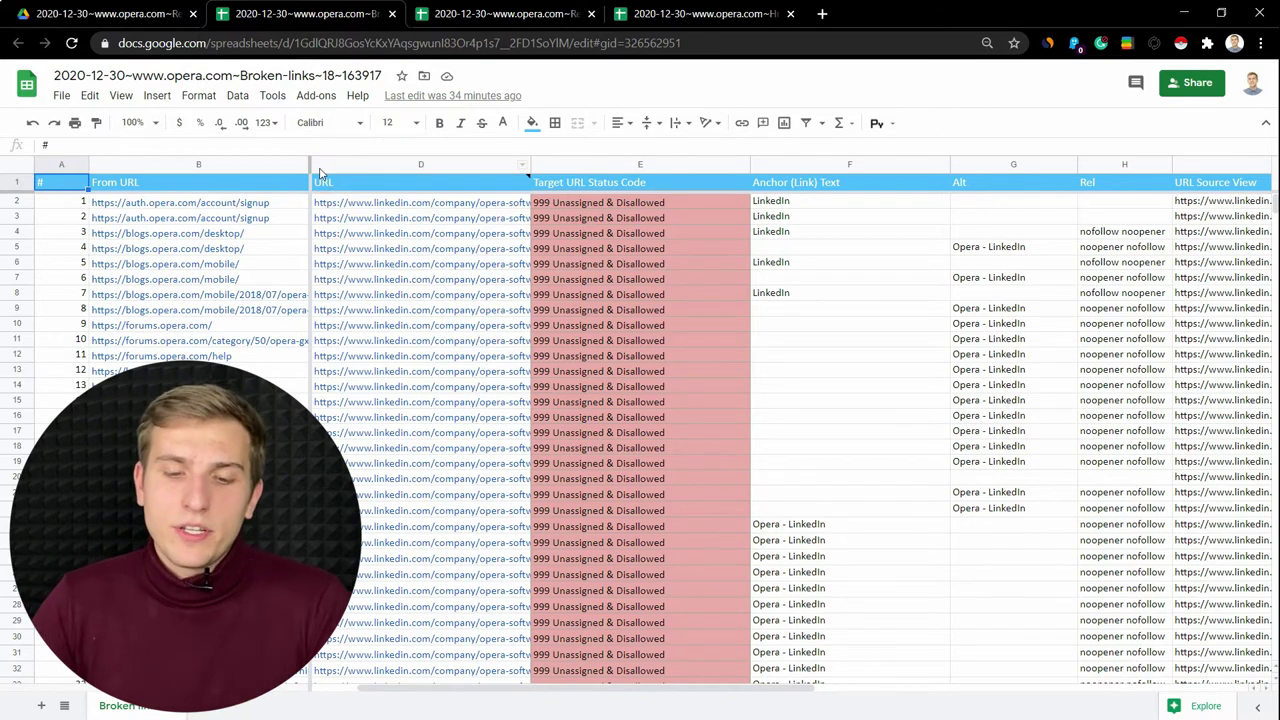
{"action": "left_click", "coordinate": [267, 209]}
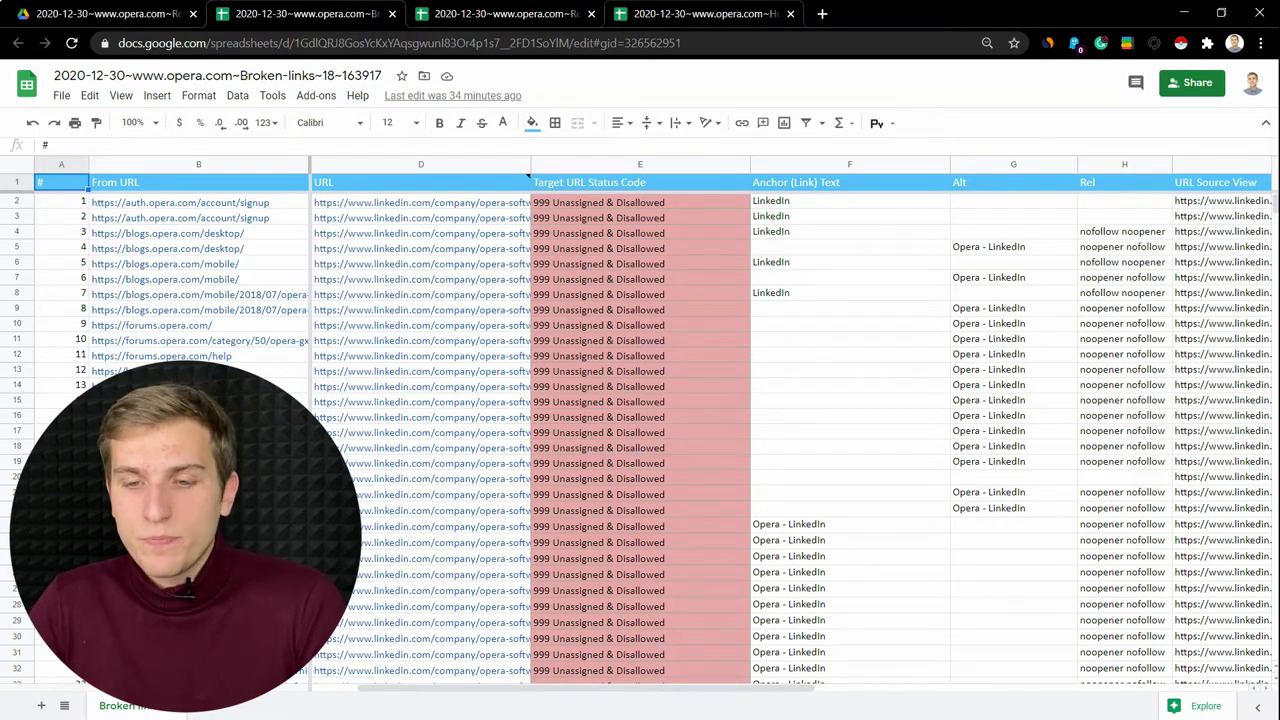
Examine the exported redirects report across to its final URL status codes, and show the Hreflang summary report
{"action": "key", "text": "ctrl+Tab"}
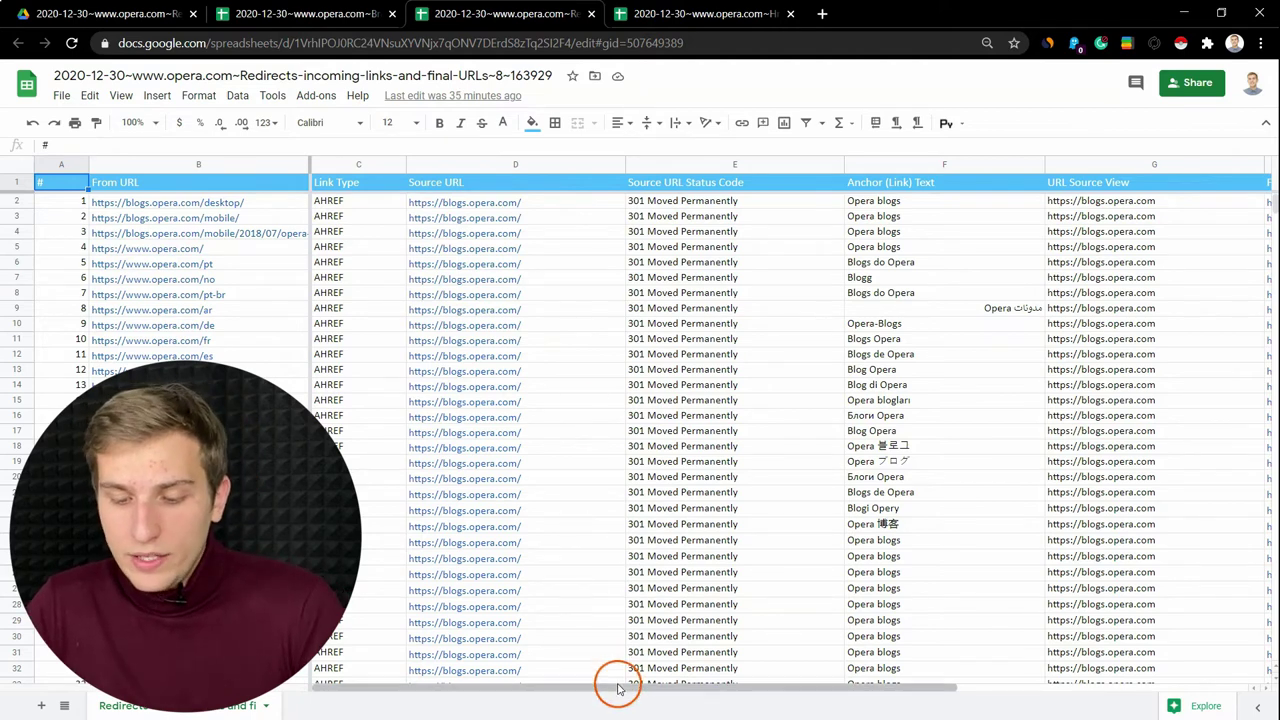
{"action": "left_click_drag", "start_coordinate": [616, 690], "coordinate": [920, 697]}
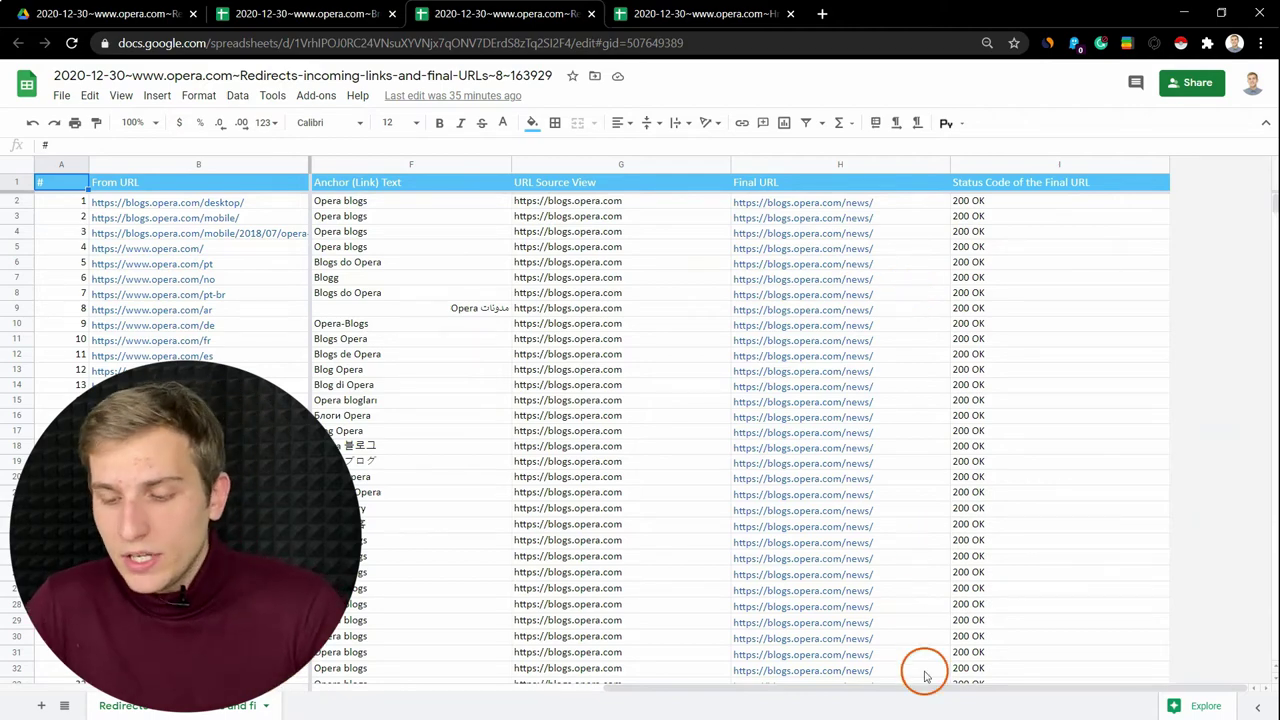
{"action": "left_click_drag", "start_coordinate": [909, 689], "coordinate": [1051, 694]}
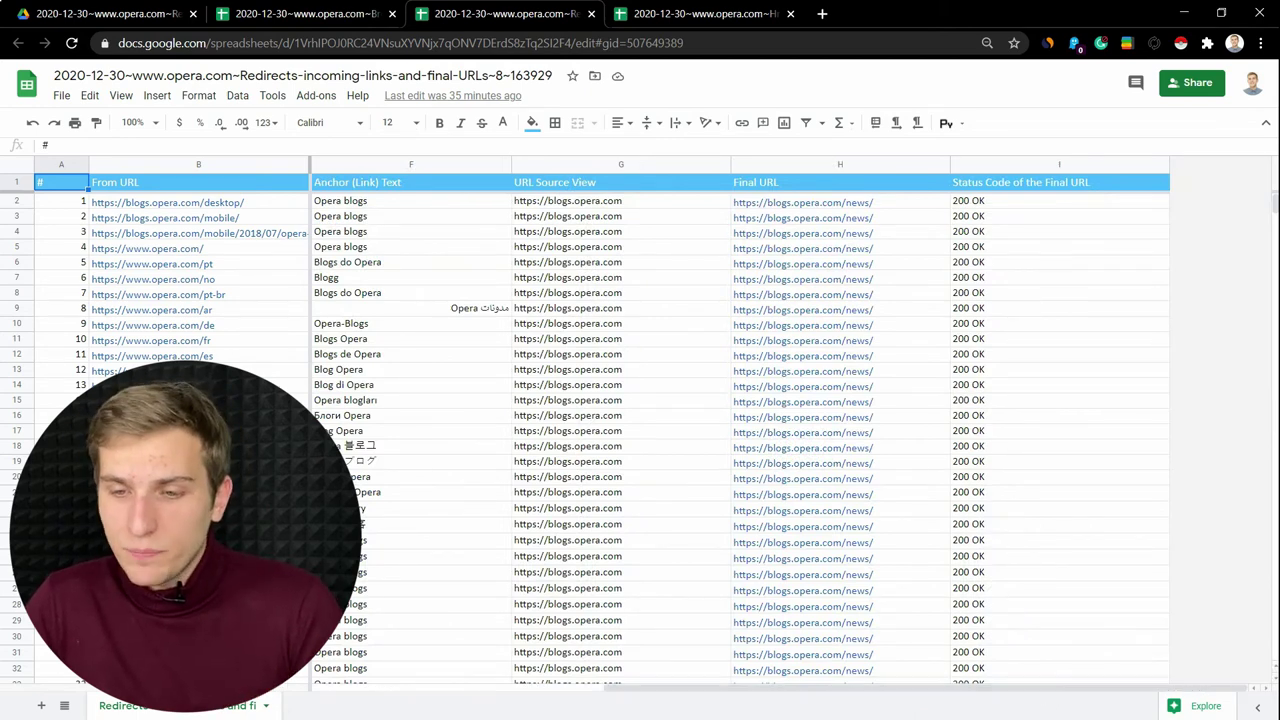
{"action": "left_click", "coordinate": [700, 14]}
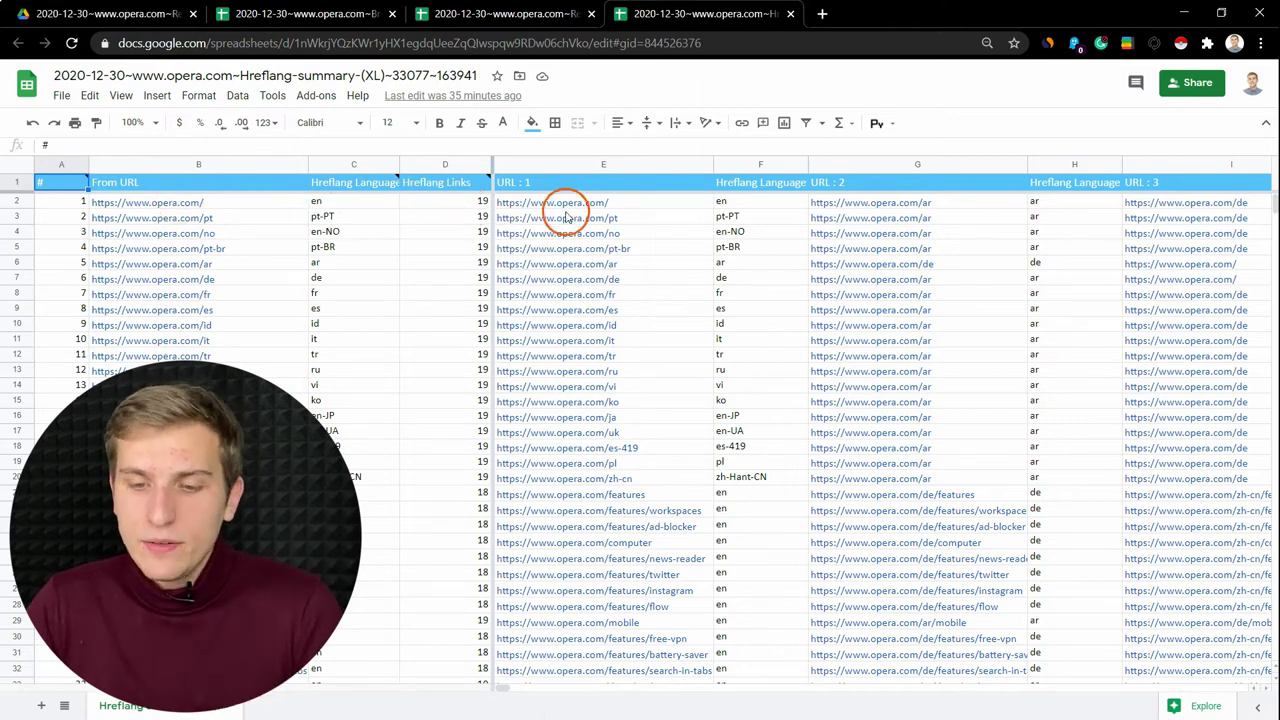
Examine the further hreflang URL and language columns across the Hreflang summary report
{"action": "left_click_drag", "start_coordinate": [495, 688], "coordinate": [589, 696]}
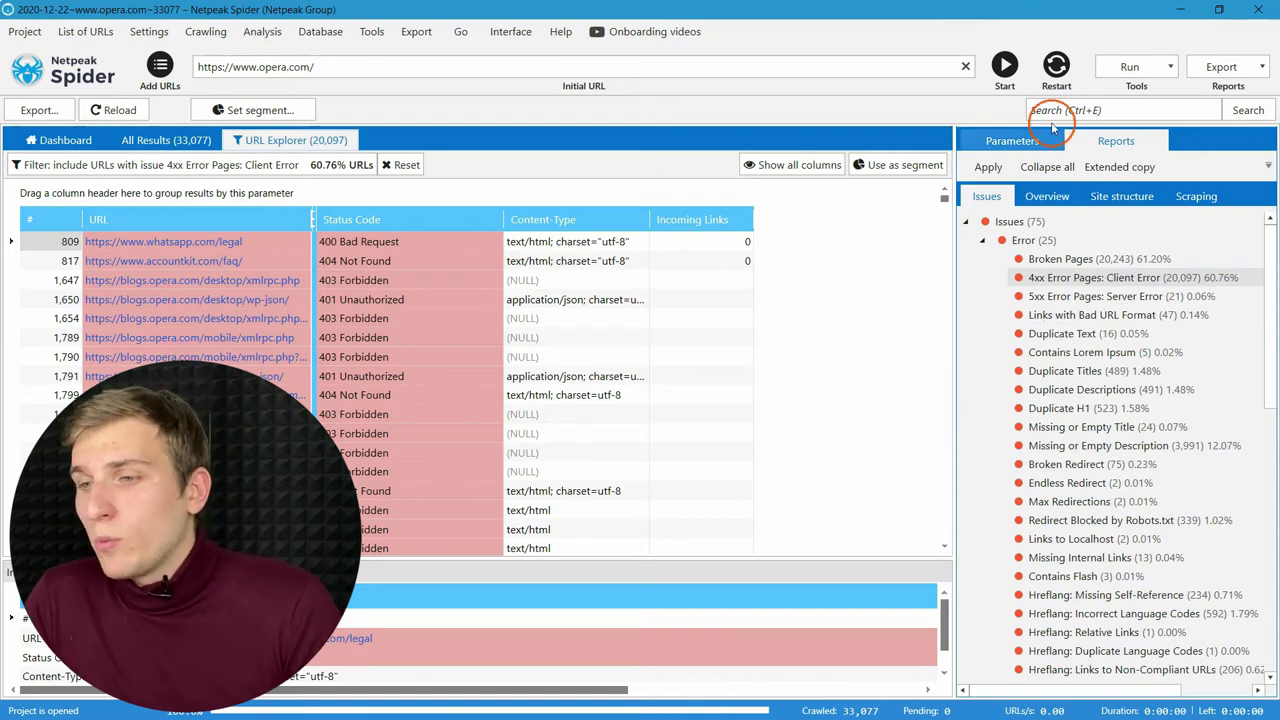
Switch to Netpeak Spider, display the description of the Status Code parameter, and enlarge the Info panel to read its spotted issues
{"action": "left_click", "coordinate": [1008, 142]}
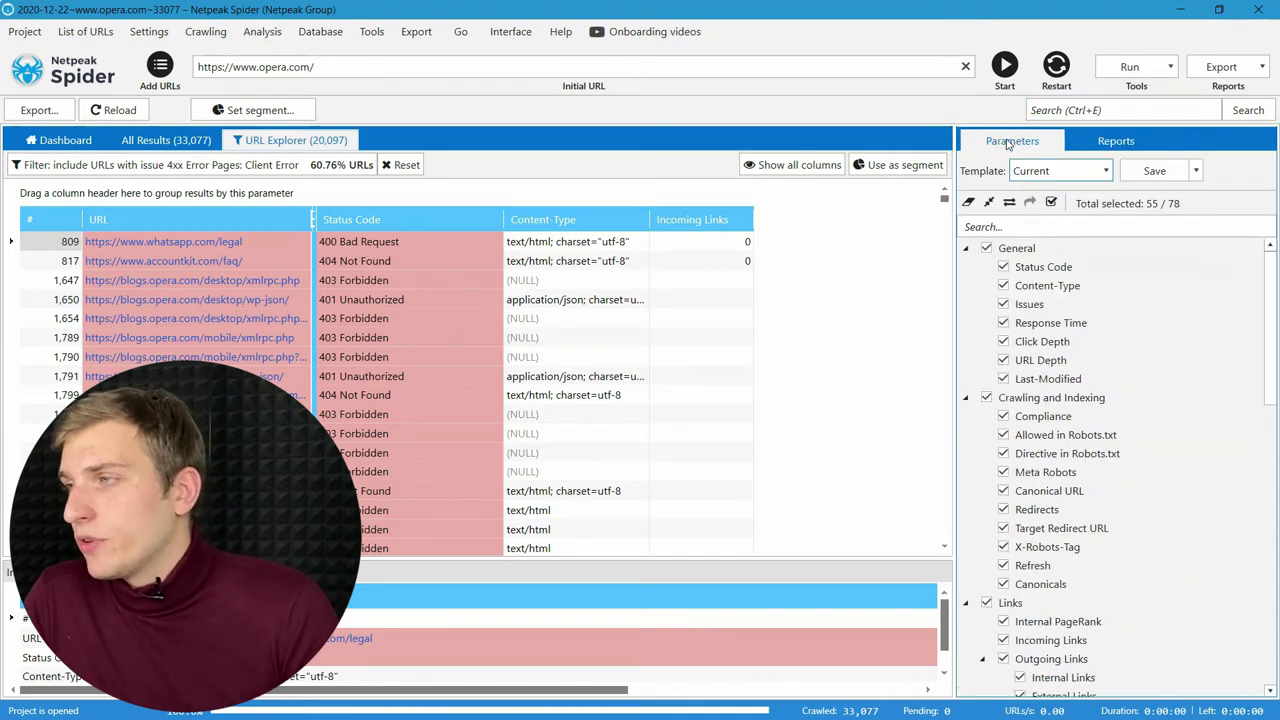
{"action": "left_click", "coordinate": [1020, 250]}
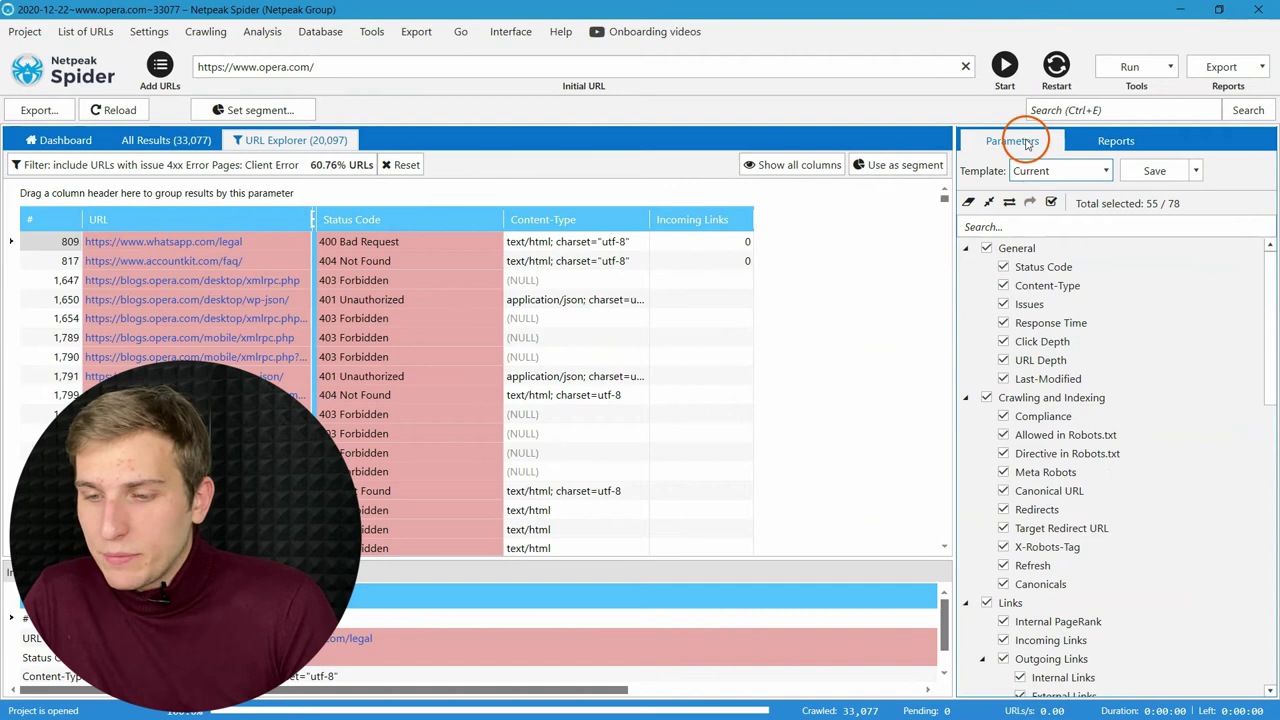
{"action": "left_click", "coordinate": [1045, 266]}
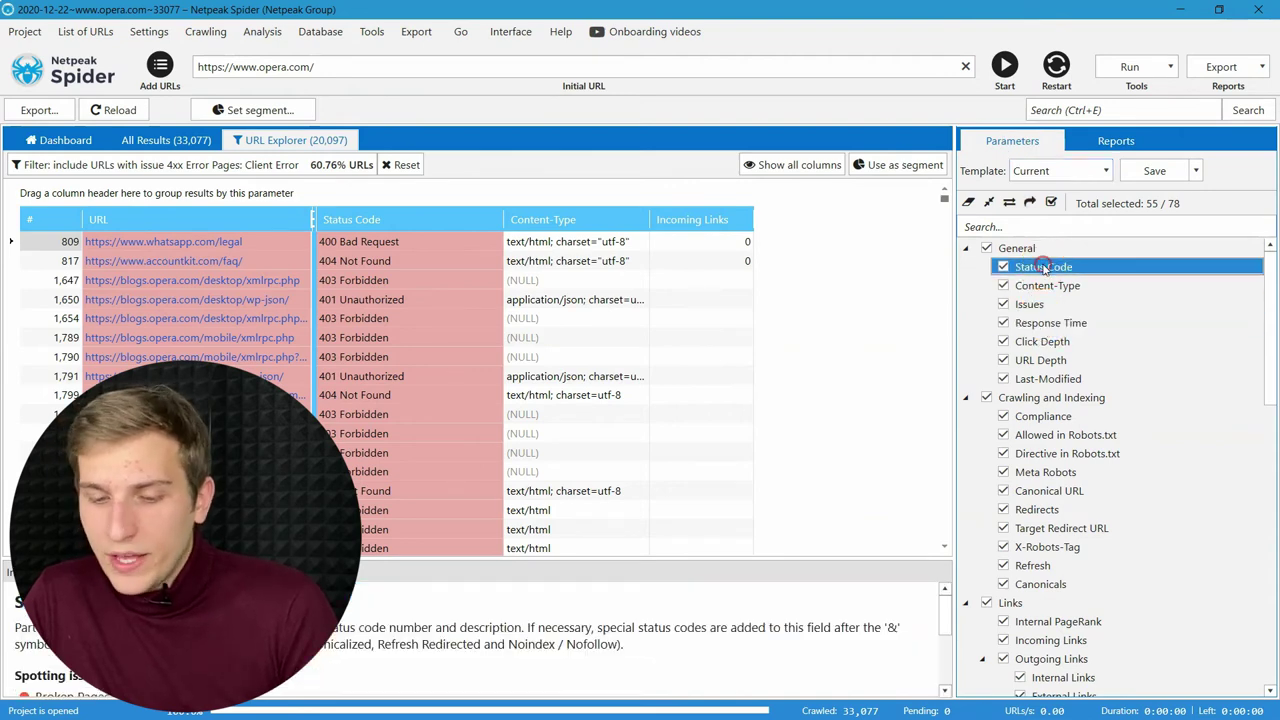
{"action": "left_click_drag", "start_coordinate": [730, 562], "coordinate": [729, 309]}
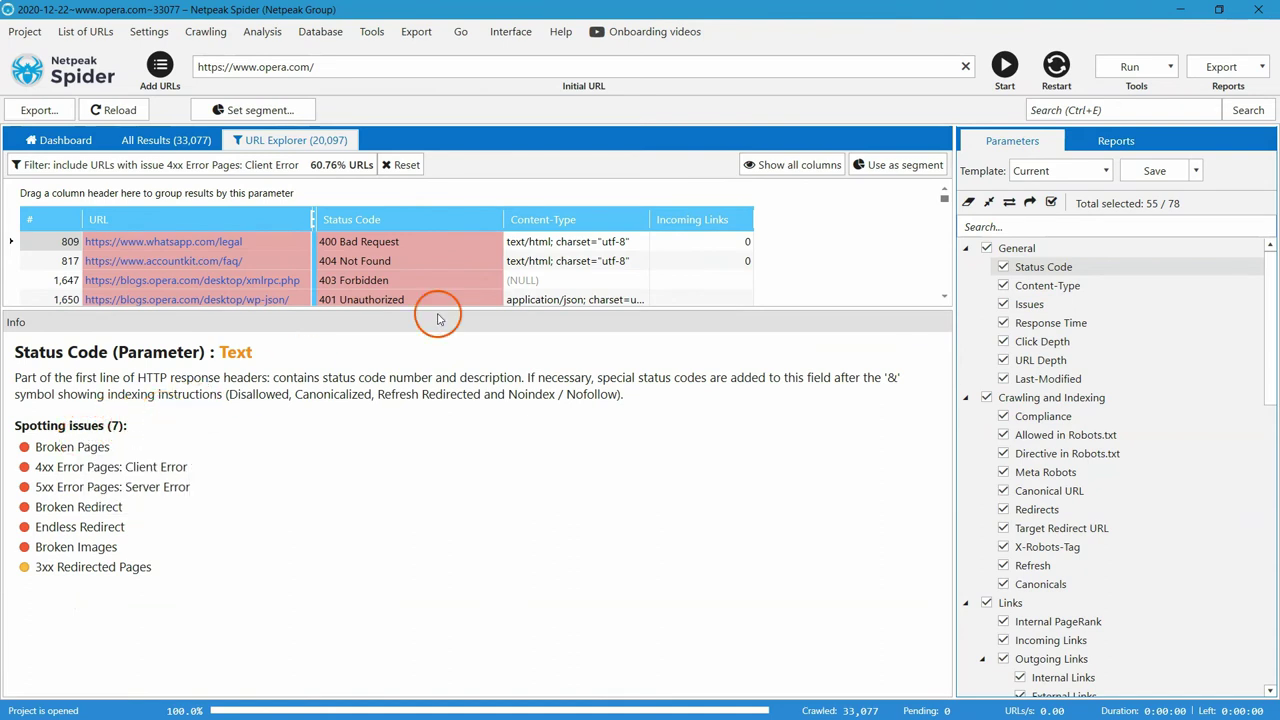
Return to the issue reports to check the Contains Lorem Ipsum issue's description and the list of issues in the Error group
{"action": "left_click", "coordinate": [1130, 138]}
{"action": "left_click", "coordinate": [1116, 298]}
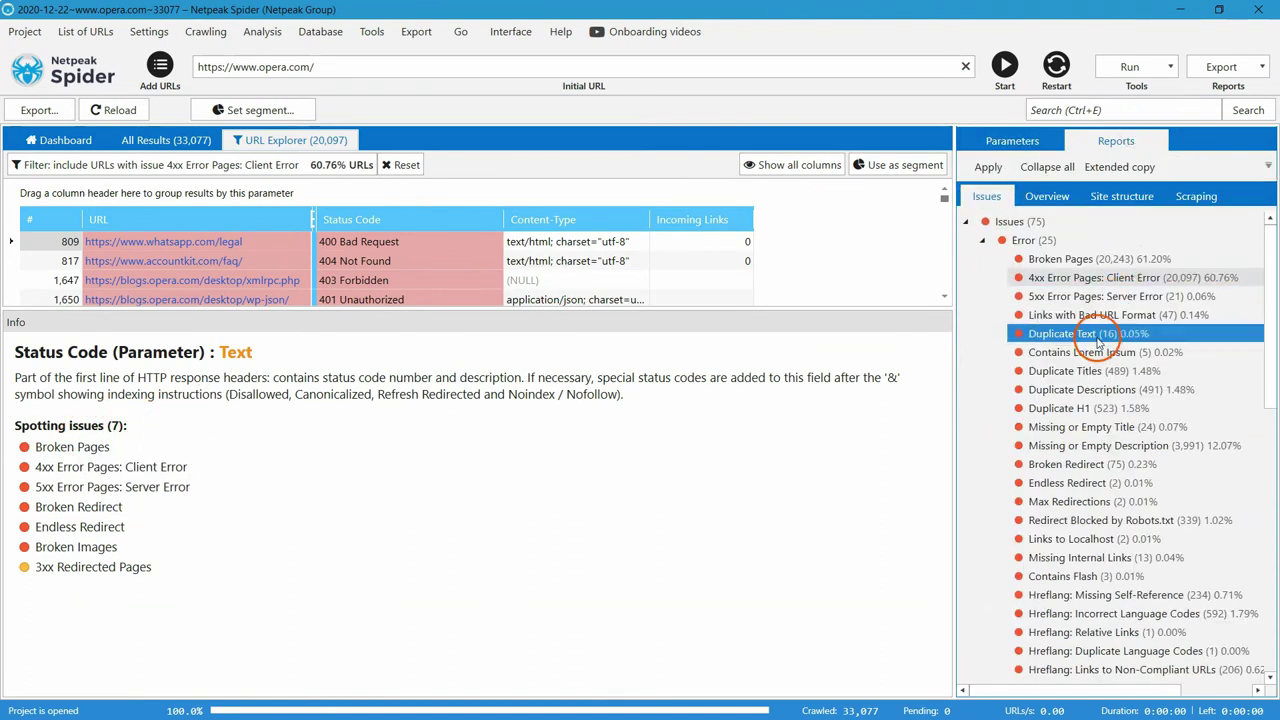
{"action": "left_click", "coordinate": [1067, 356]}
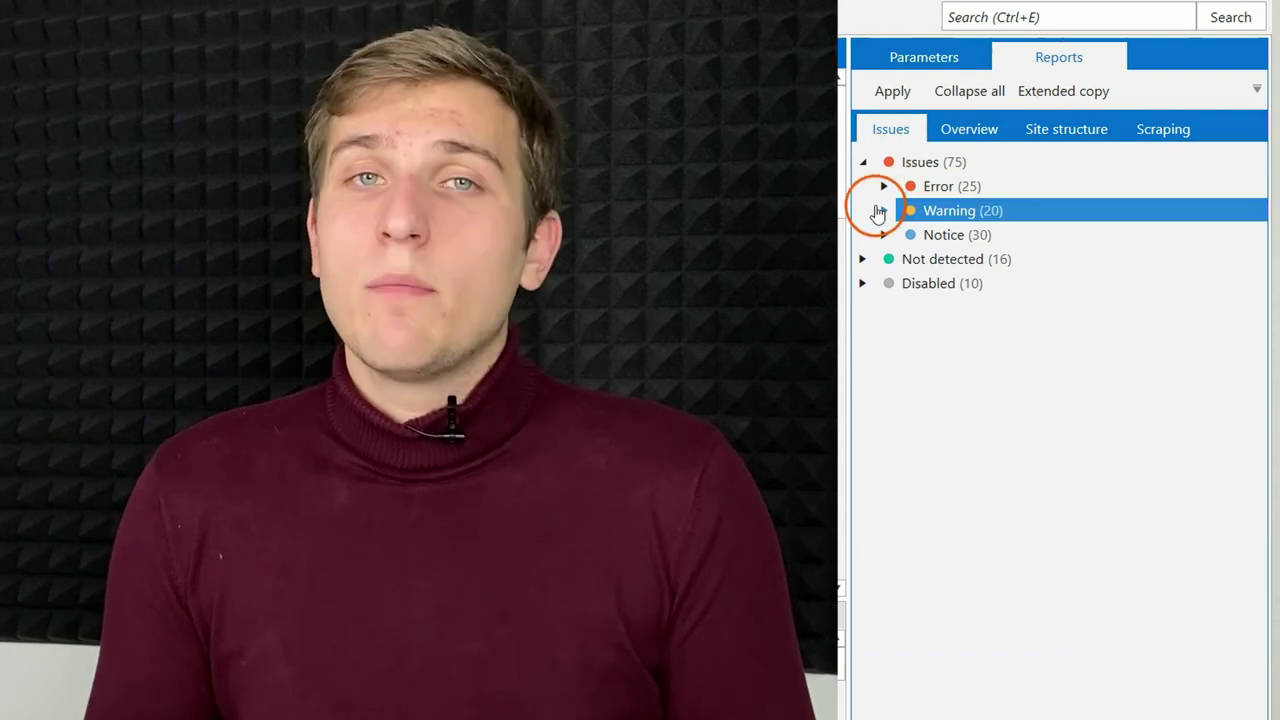
{"action": "left_click", "coordinate": [878, 188]}
{"action": "left_click", "coordinate": [884, 187]}
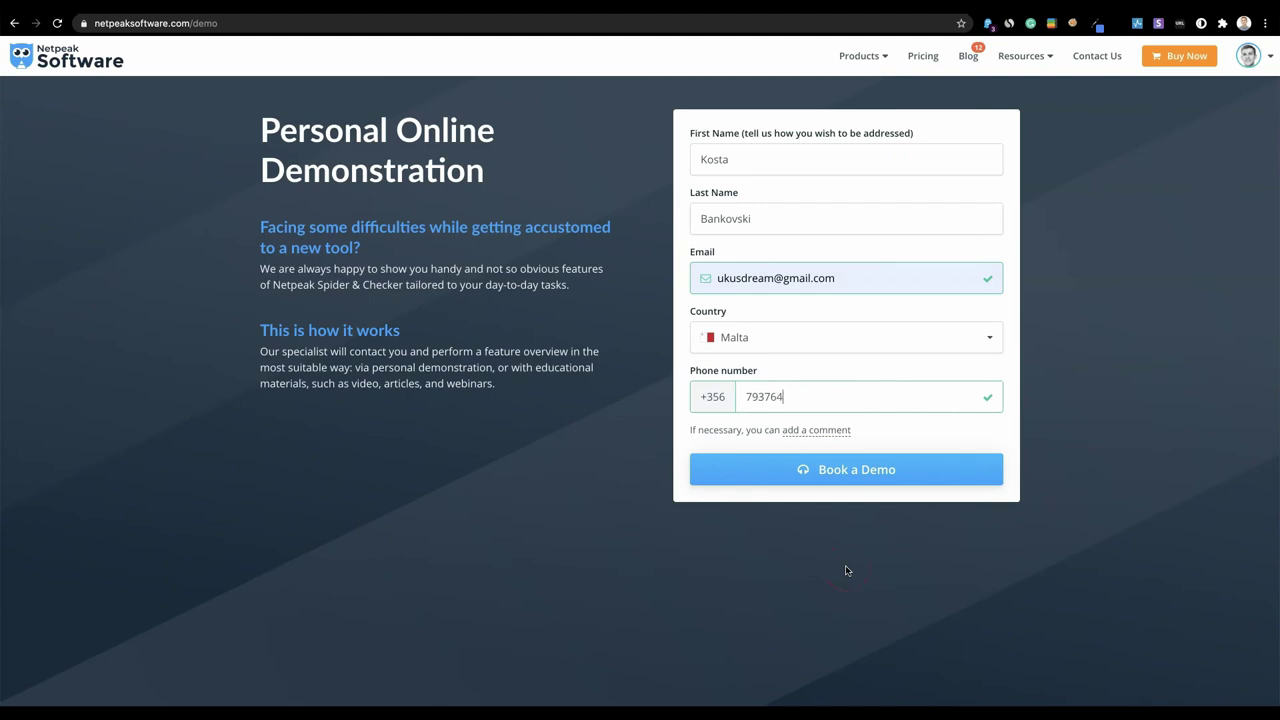
Switch to the Netpeak Software demo page in the browser and submit the completed request for a personal online demonstration
{"action": "left_click", "coordinate": [843, 486]}
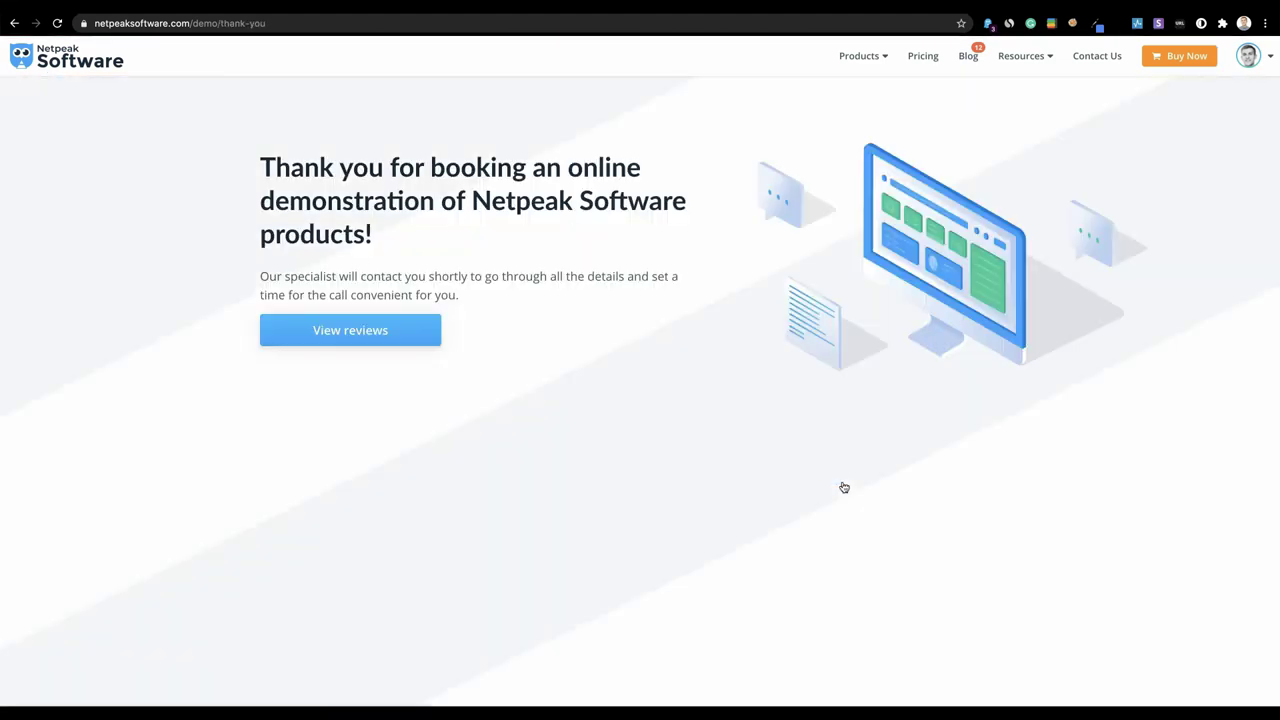